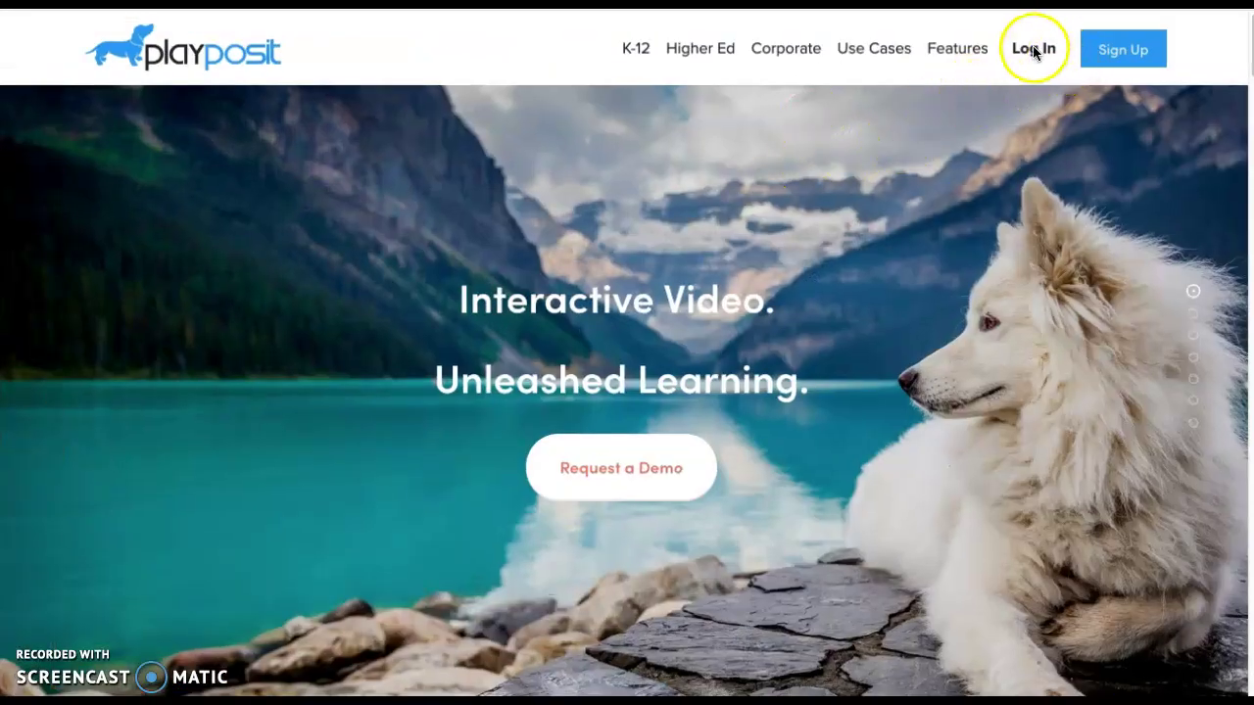
Log in to PlayPosit with the Google account and allow the requested access to it.
left_click(1033, 54)
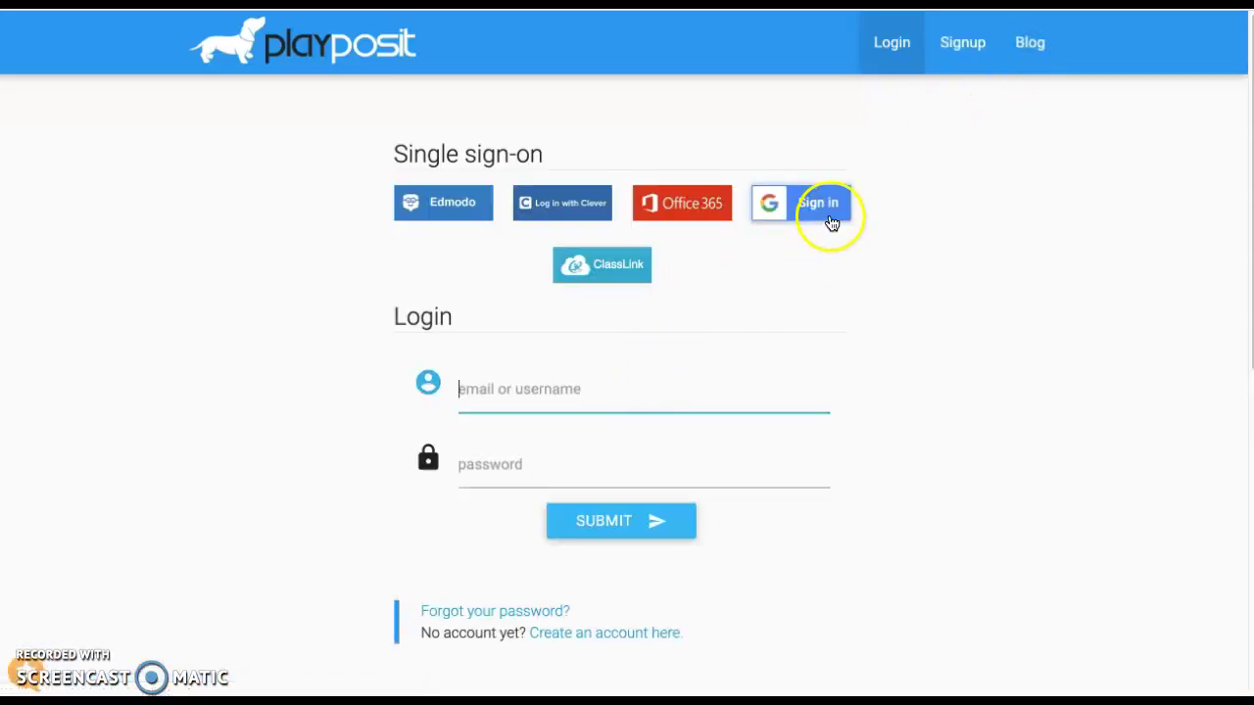
left_click(829, 210)
left_click(574, 258)
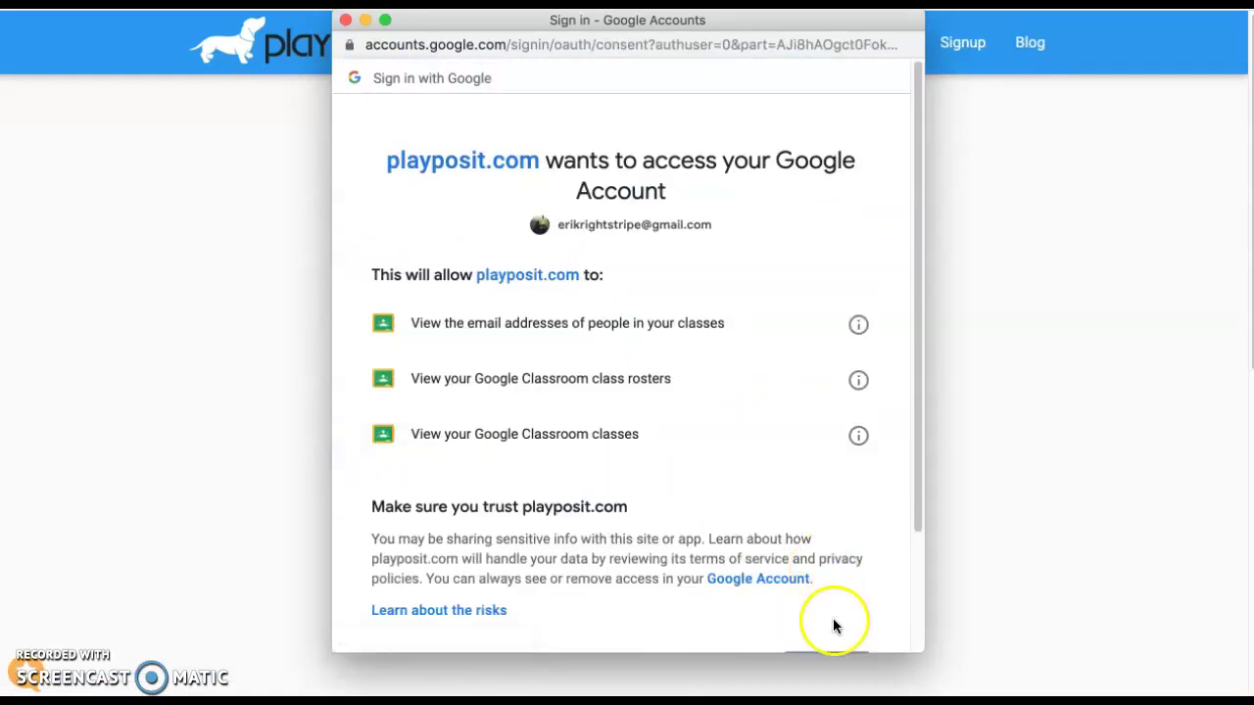
scroll(832, 618, "down", 1)
left_click(831, 629)
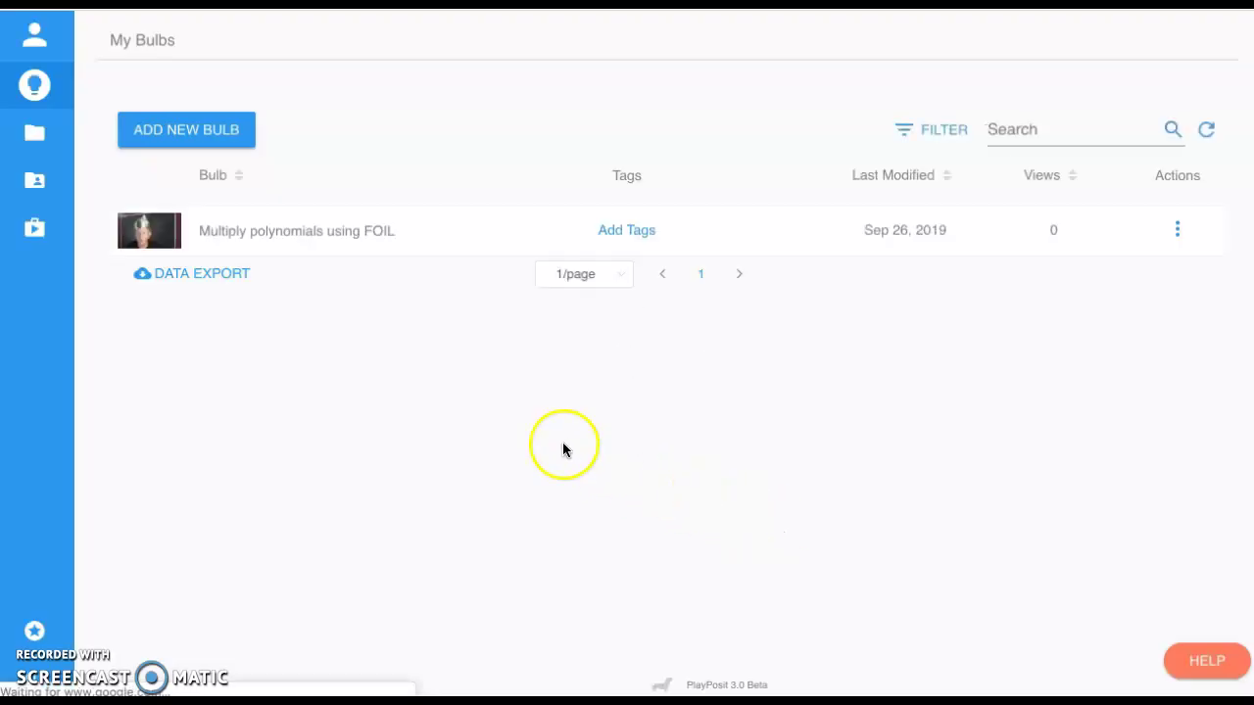
Open the user profile and review its Google Classroom sync, personal details, instructor privacy, bulb defaults, question points and password settings.
left_click(59, 46)
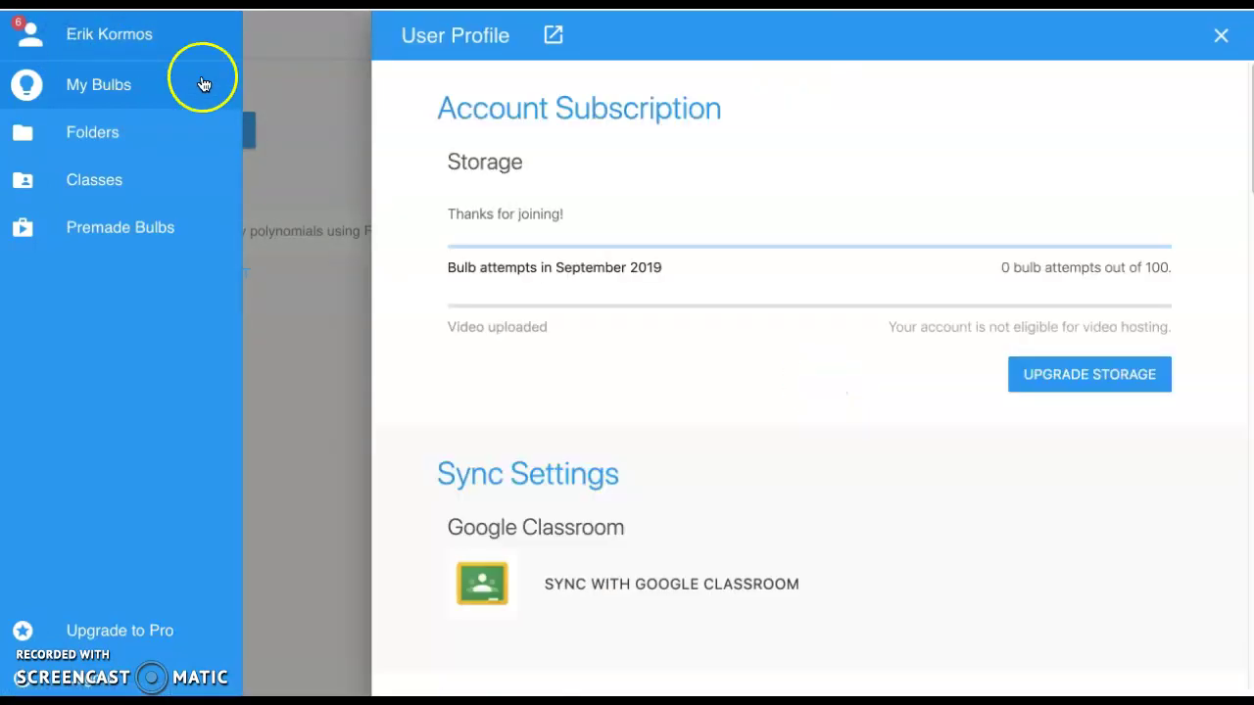
scroll(670, 328, "down", 1)
scroll(677, 338, "down", 1)
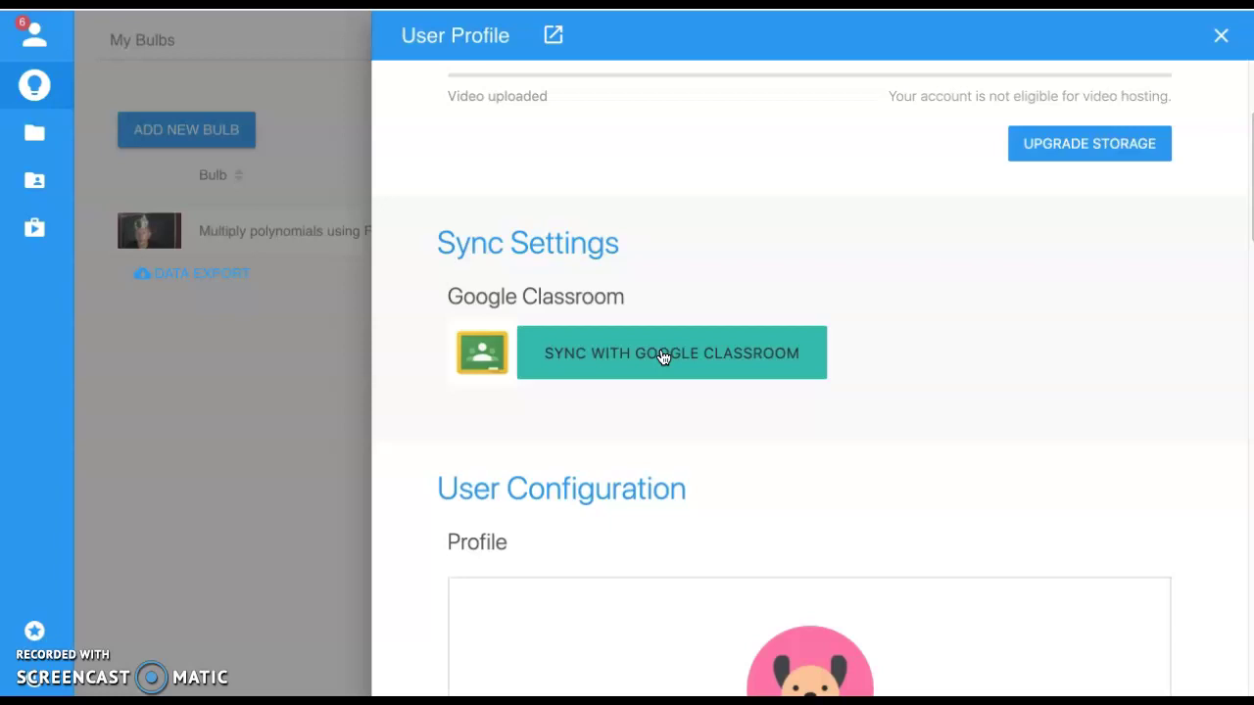
left_click(613, 361)
scroll(543, 401, "down", 5)
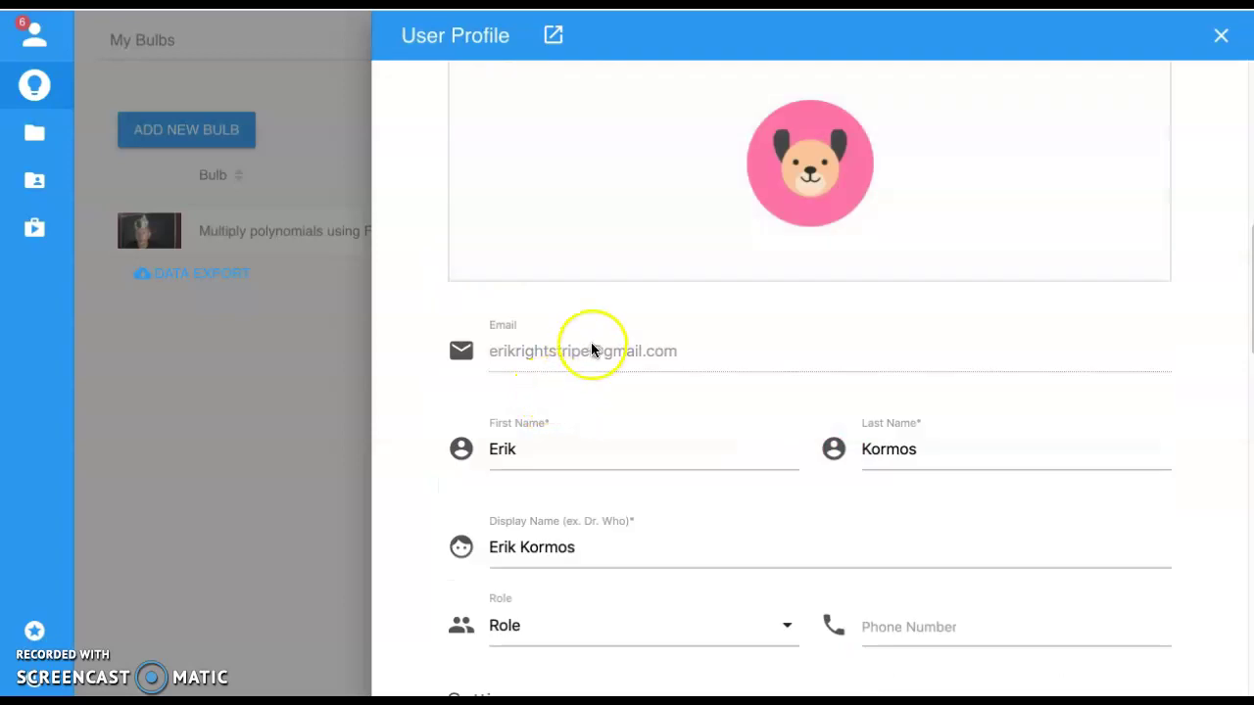
scroll(591, 349, "up", 2)
scroll(607, 455, "down", 2)
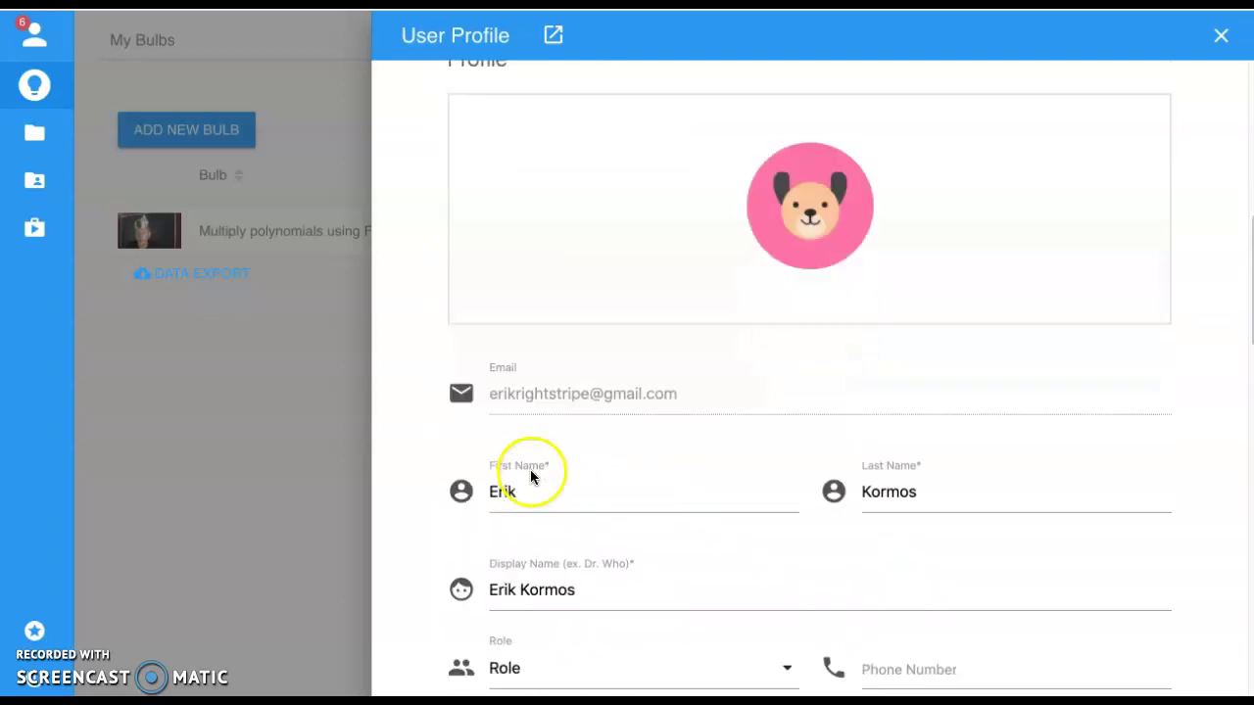
scroll(607, 441, "down", 5)
scroll(601, 500, "down", 1)
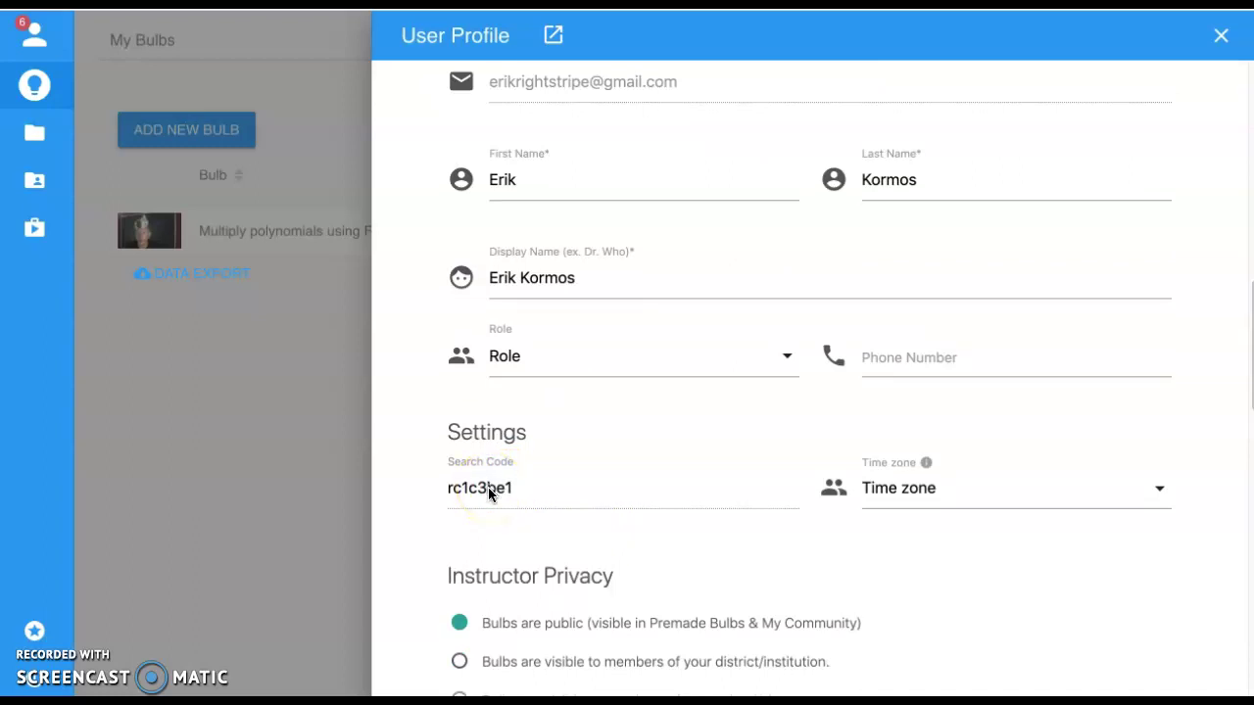
scroll(488, 490, "down", 5)
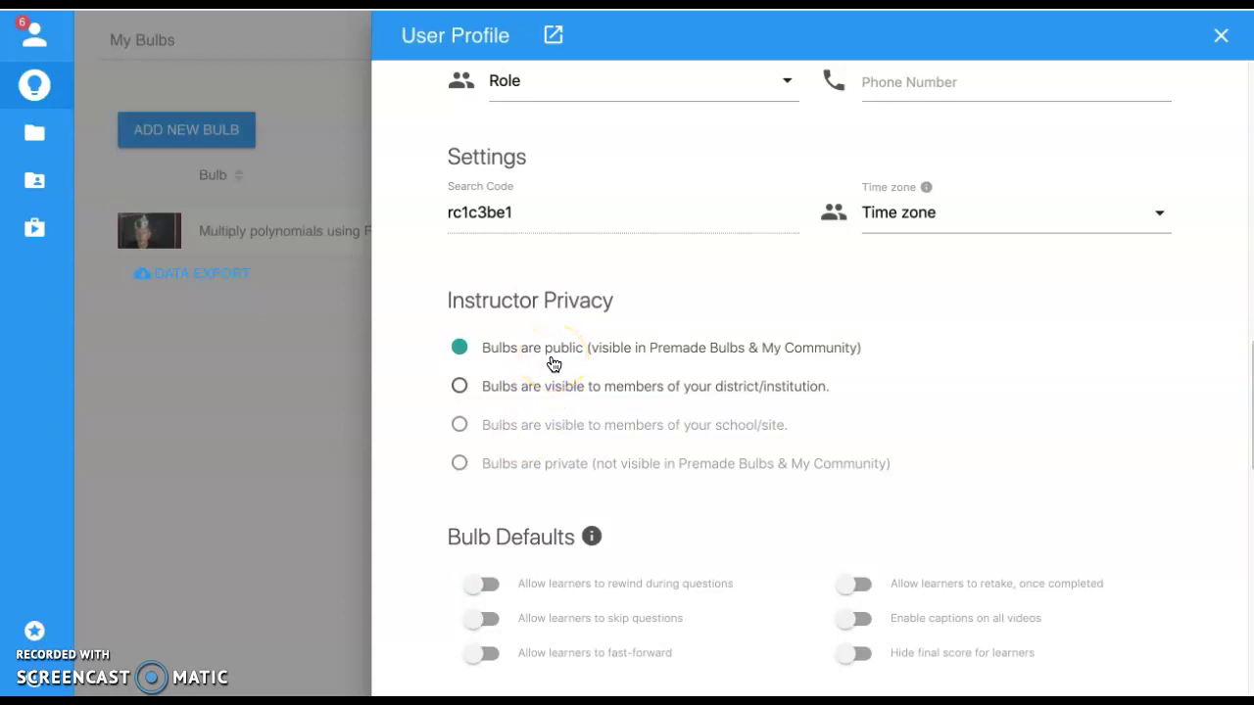
scroll(553, 364, "down", 4)
scroll(563, 377, "down", 2)
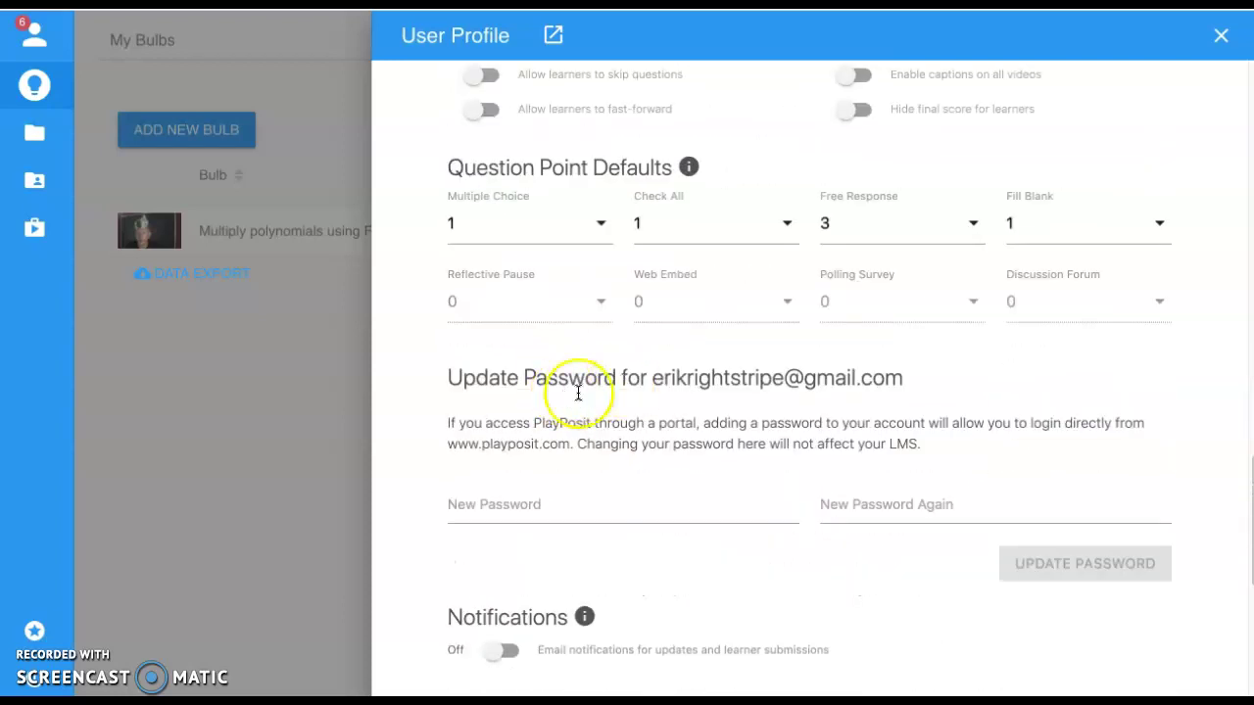
scroll(602, 406, "down", 5)
scroll(620, 421, "up", 3)
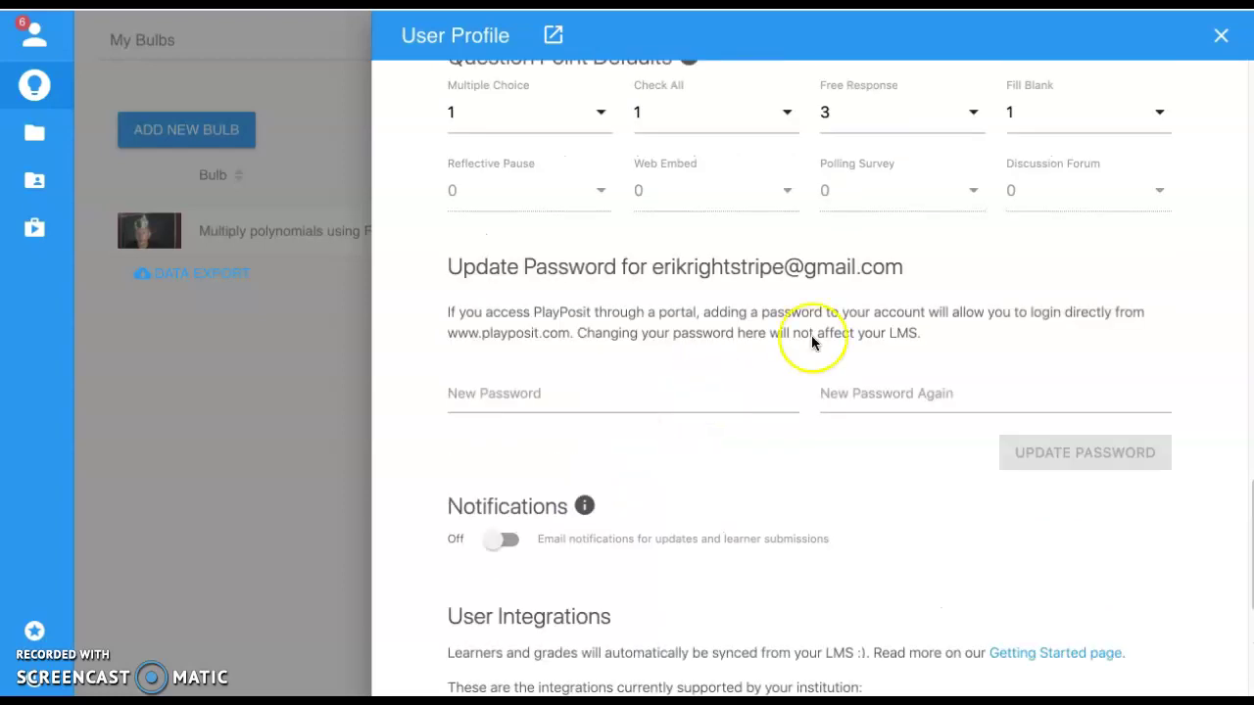
left_click(1221, 35)
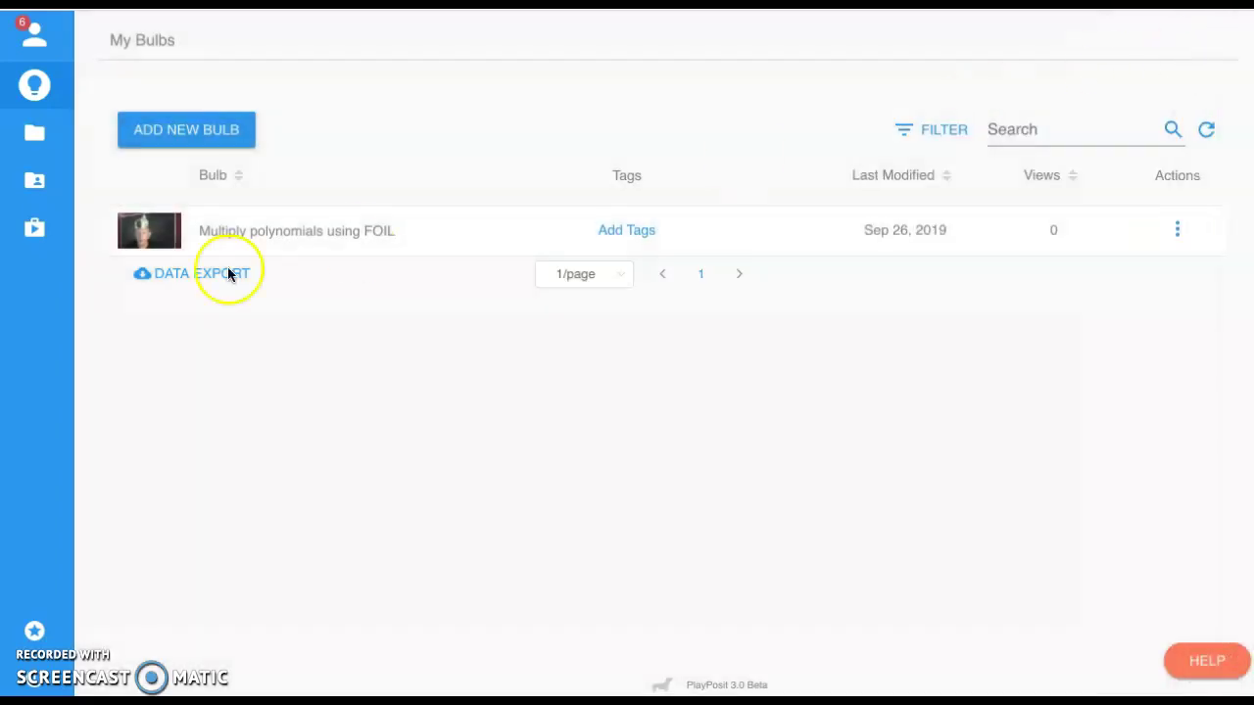
Open the class list and inspect the Add Class form without creating a class.
mouse_move(36, 176)
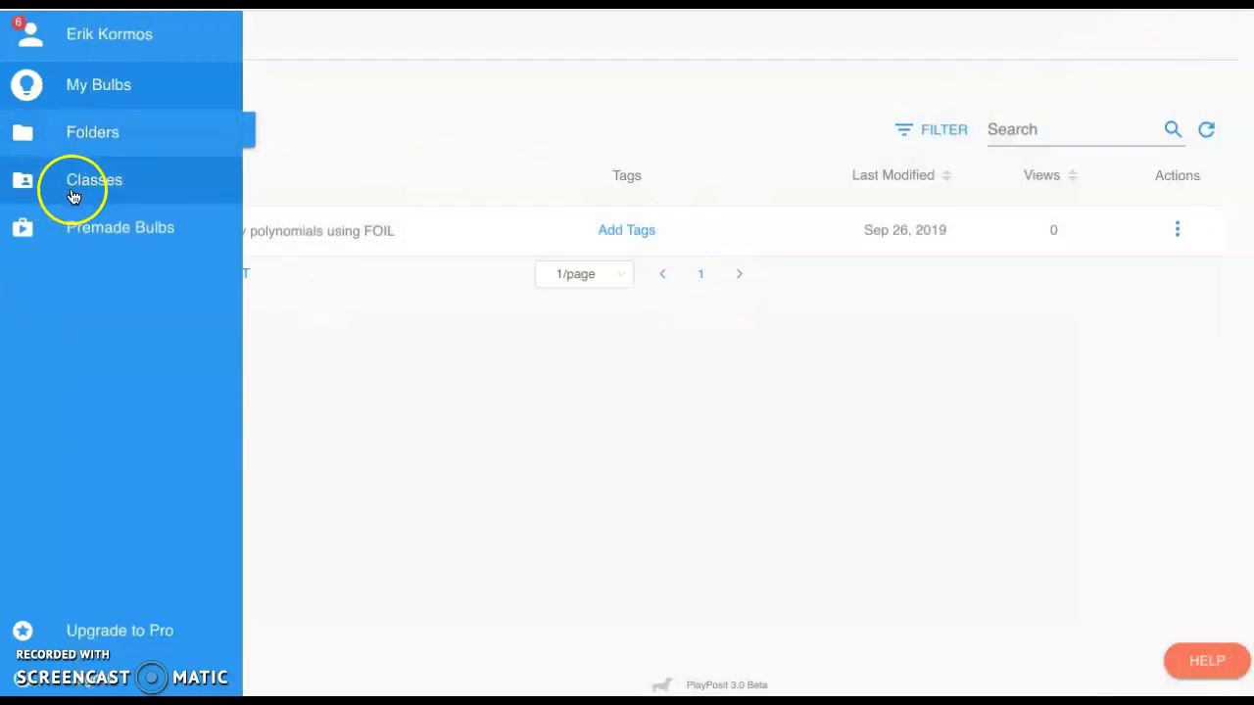
left_click(86, 194)
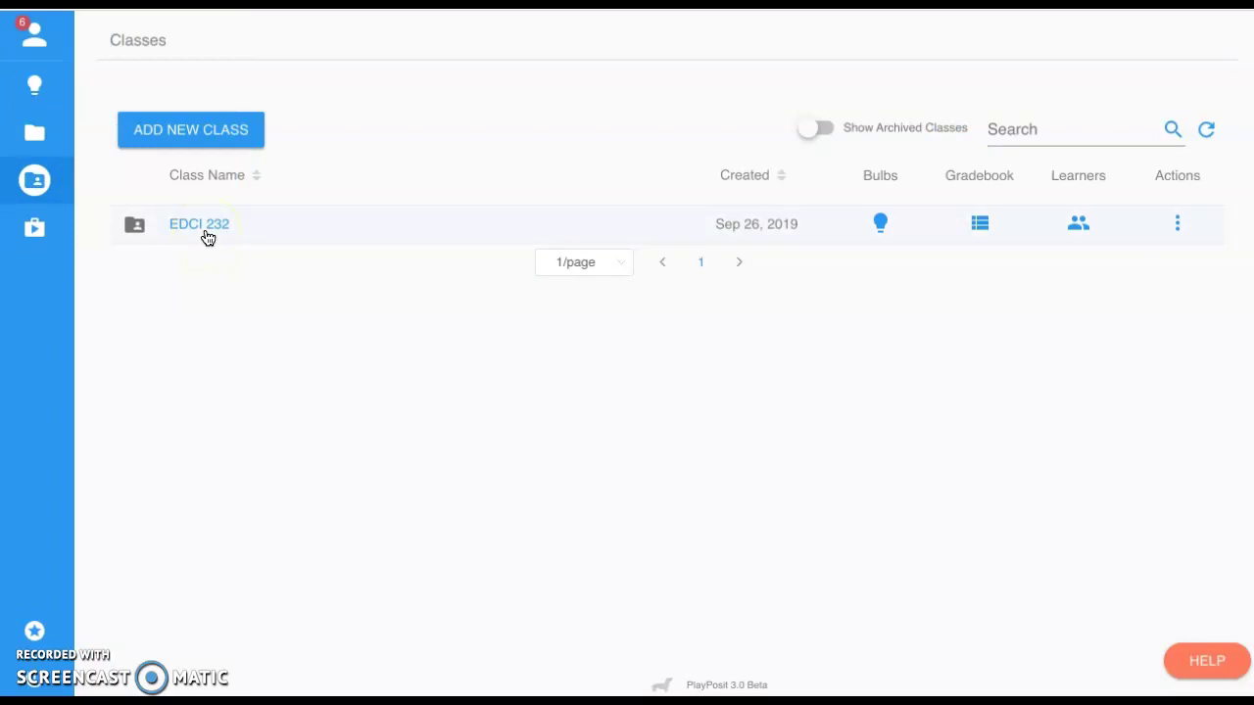
left_click(223, 145)
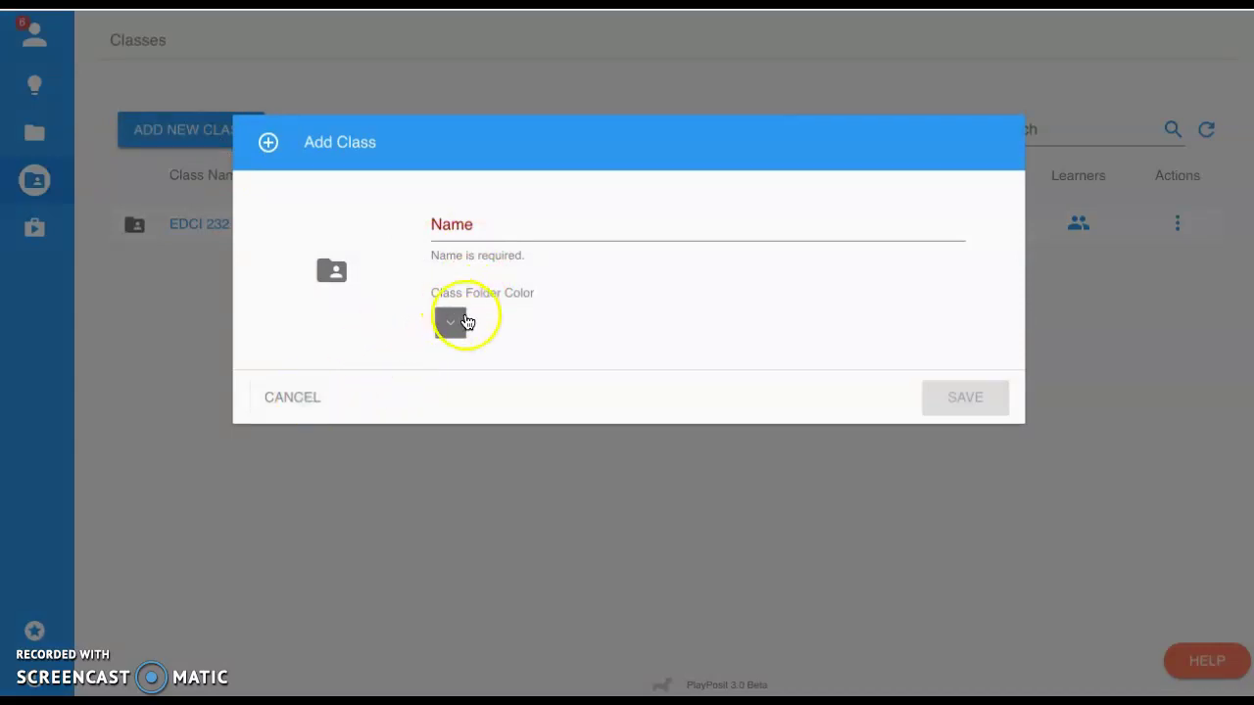
left_click(294, 400)
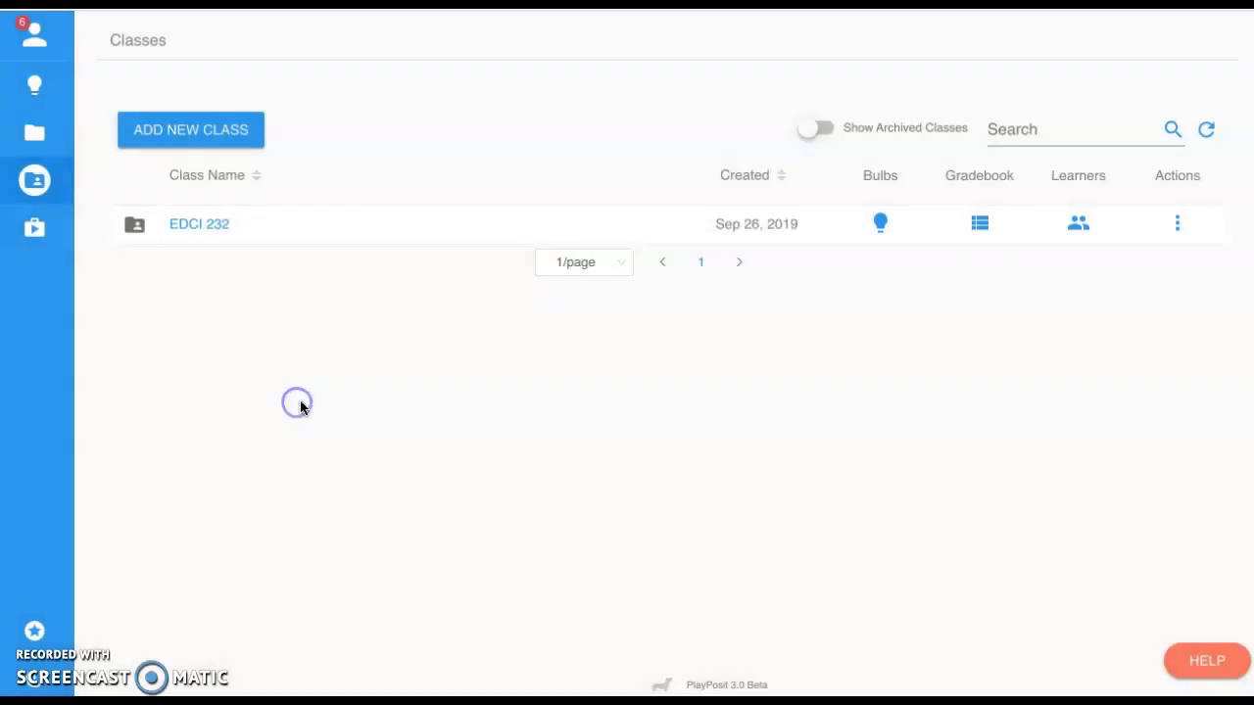
Open the learners of class EDCI 232 and examine the class code and the options for enrolling or uploading learners.
left_click(1080, 225)
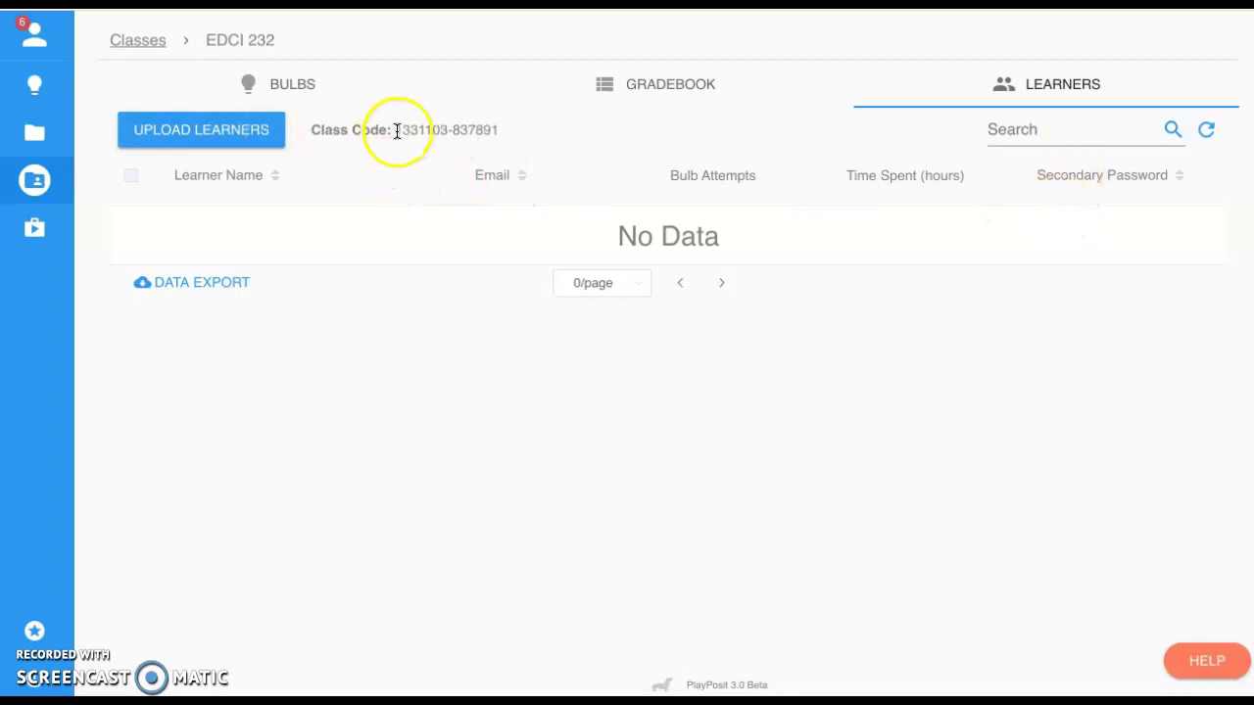
left_click_drag(394, 131, 497, 134)
left_click(472, 133)
left_click(224, 131)
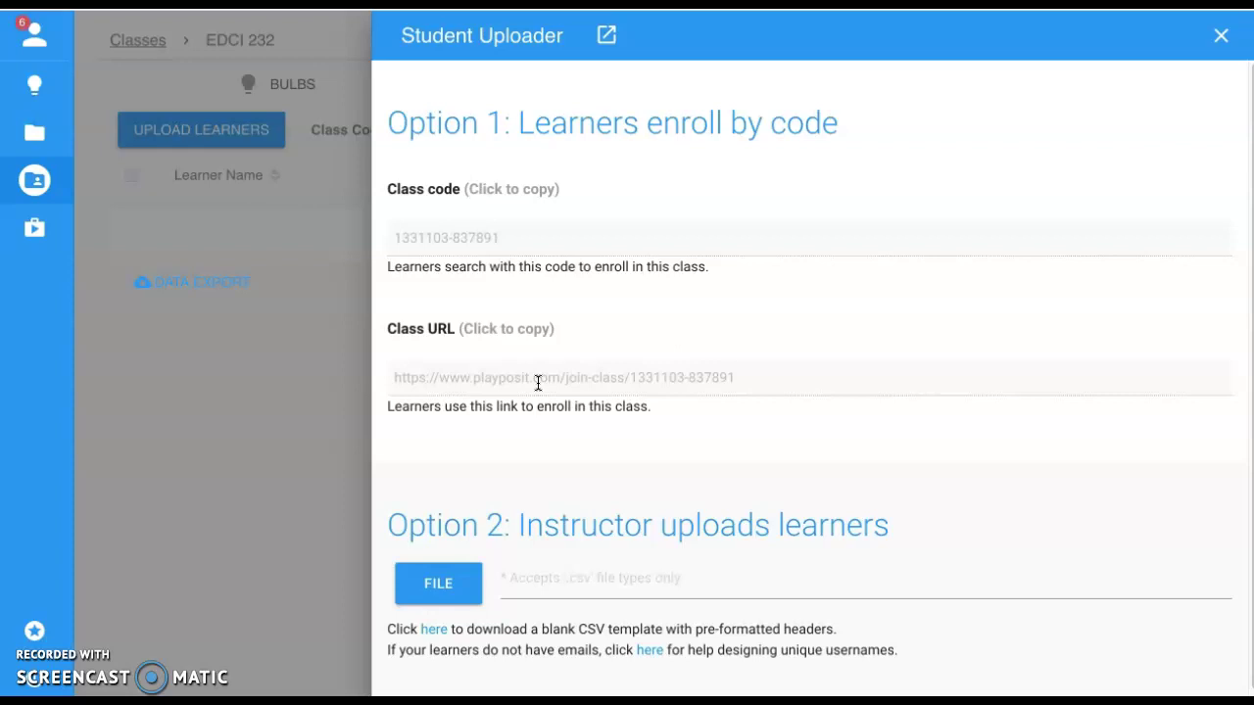
left_click(582, 540)
left_click(1221, 35)
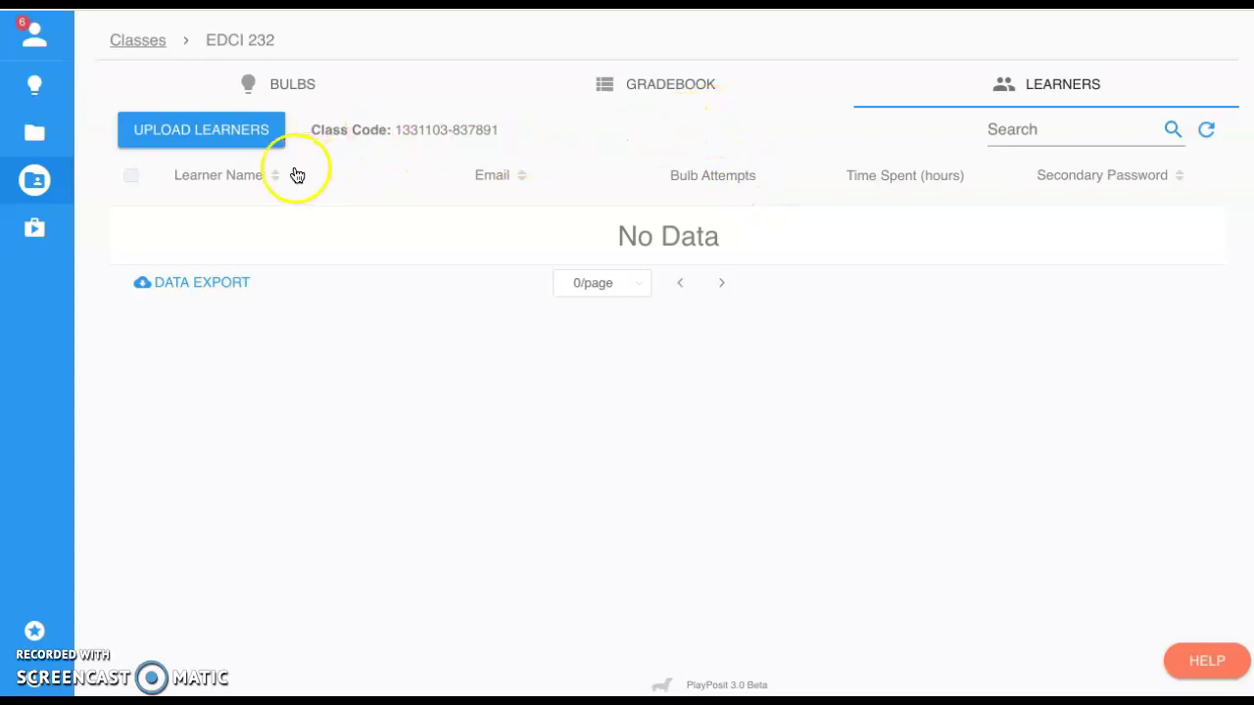
left_click(274, 41)
Open the search filters of the premade bulbs library and set the bulb name to World War II.
mouse_move(52, 232)
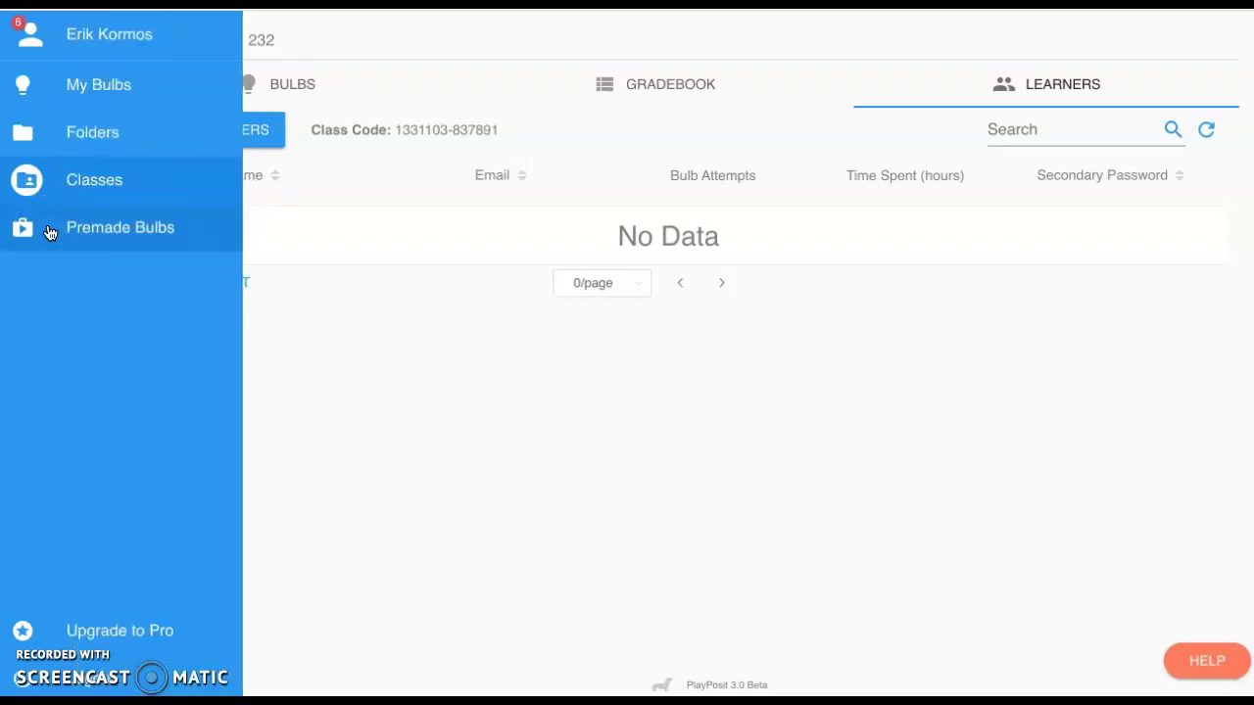
left_click(51, 233)
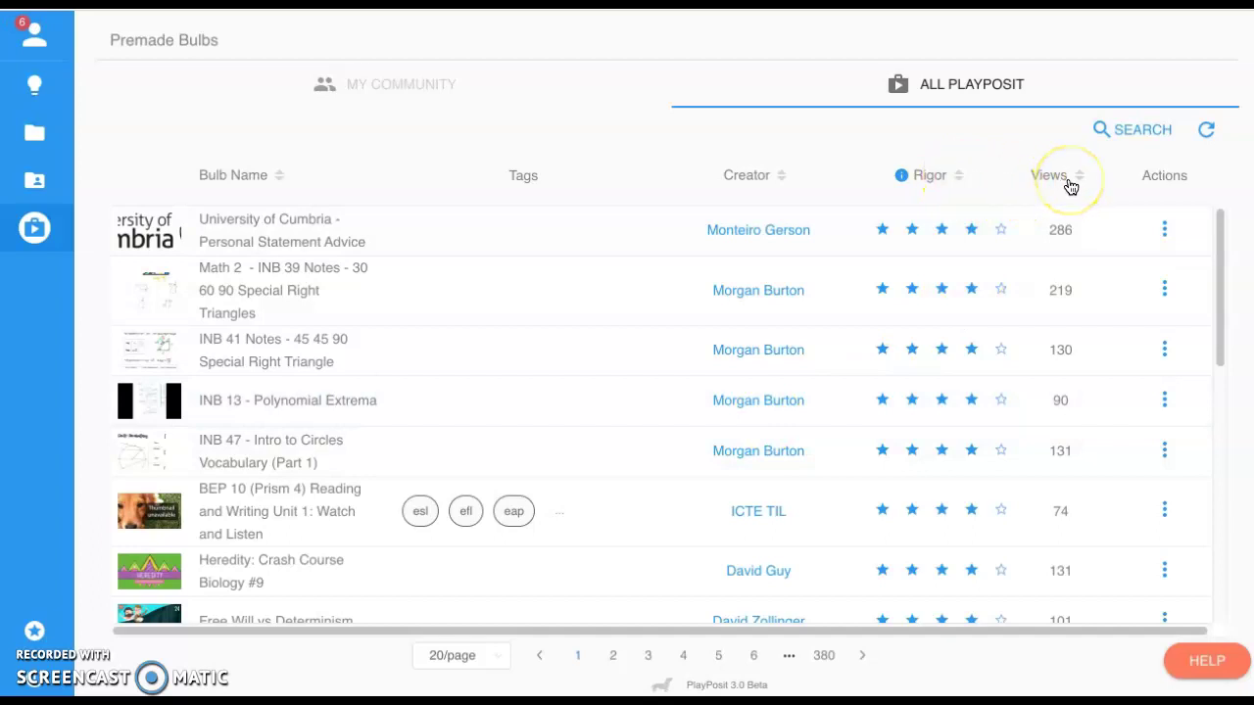
left_click(1131, 135)
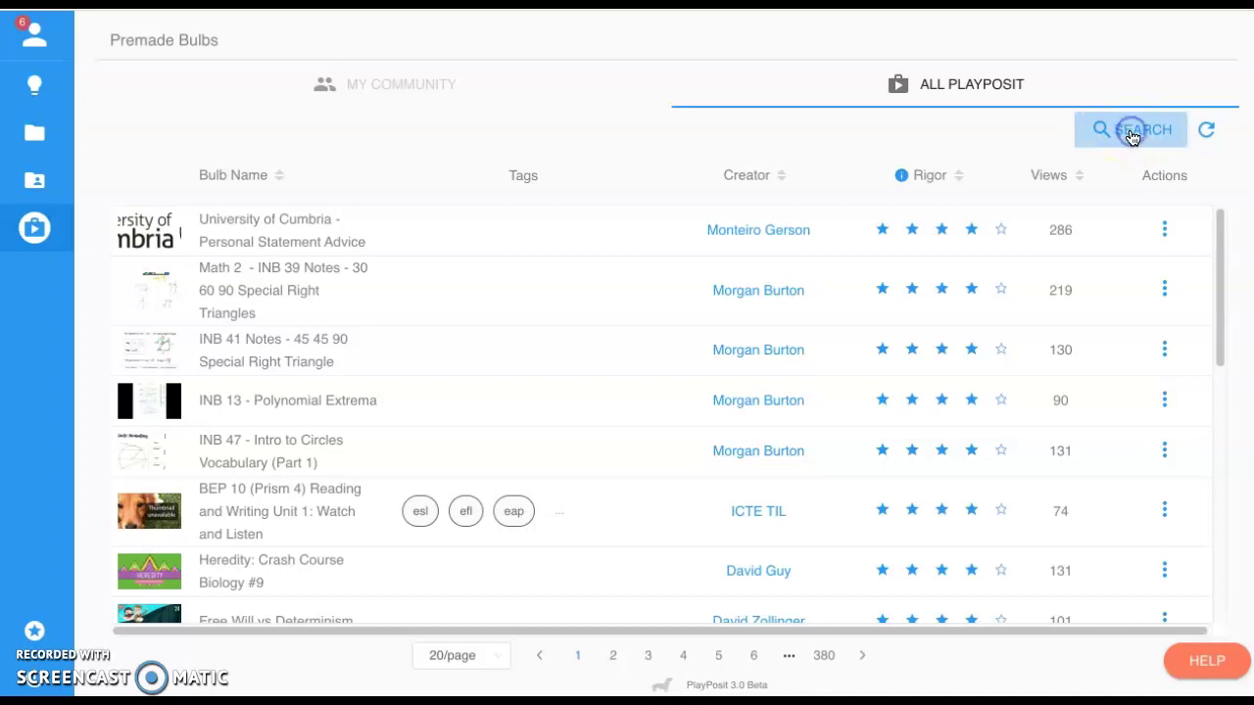
left_click(1131, 134)
left_click(747, 221)
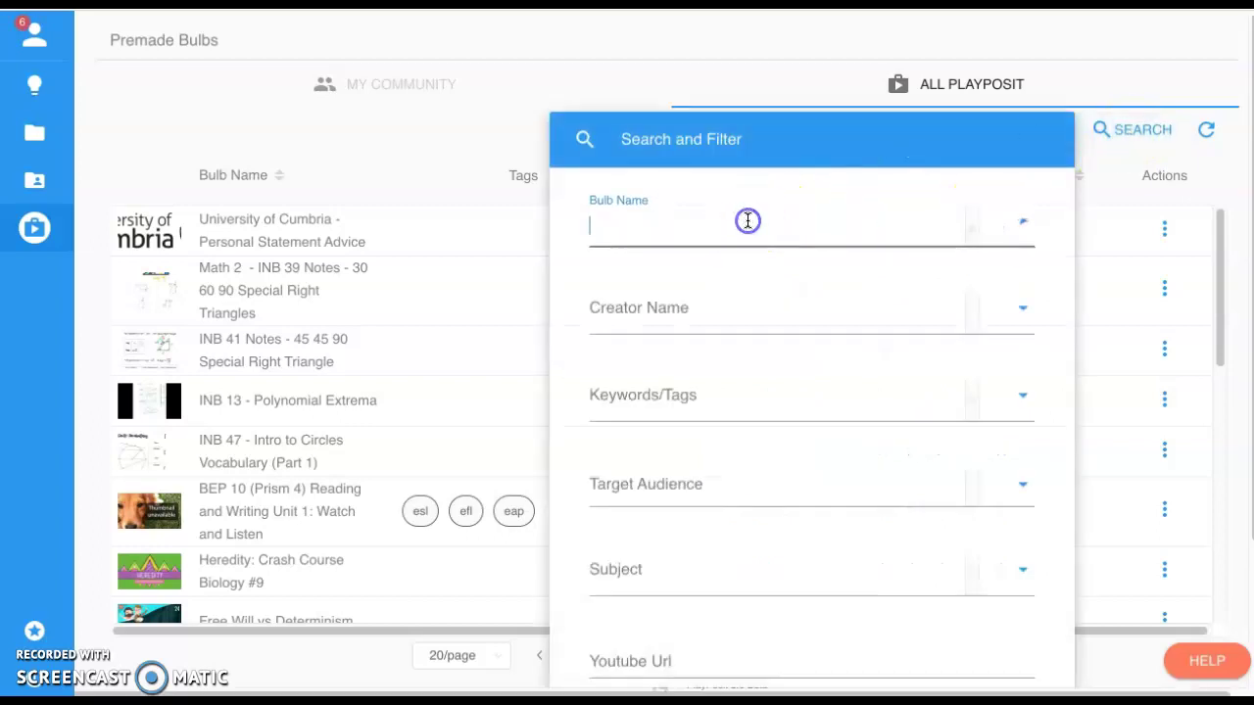
type("W")
type("rol")
key("BackSpace")
key("BackSpace")
key("BackSpace")
type("orld War II")
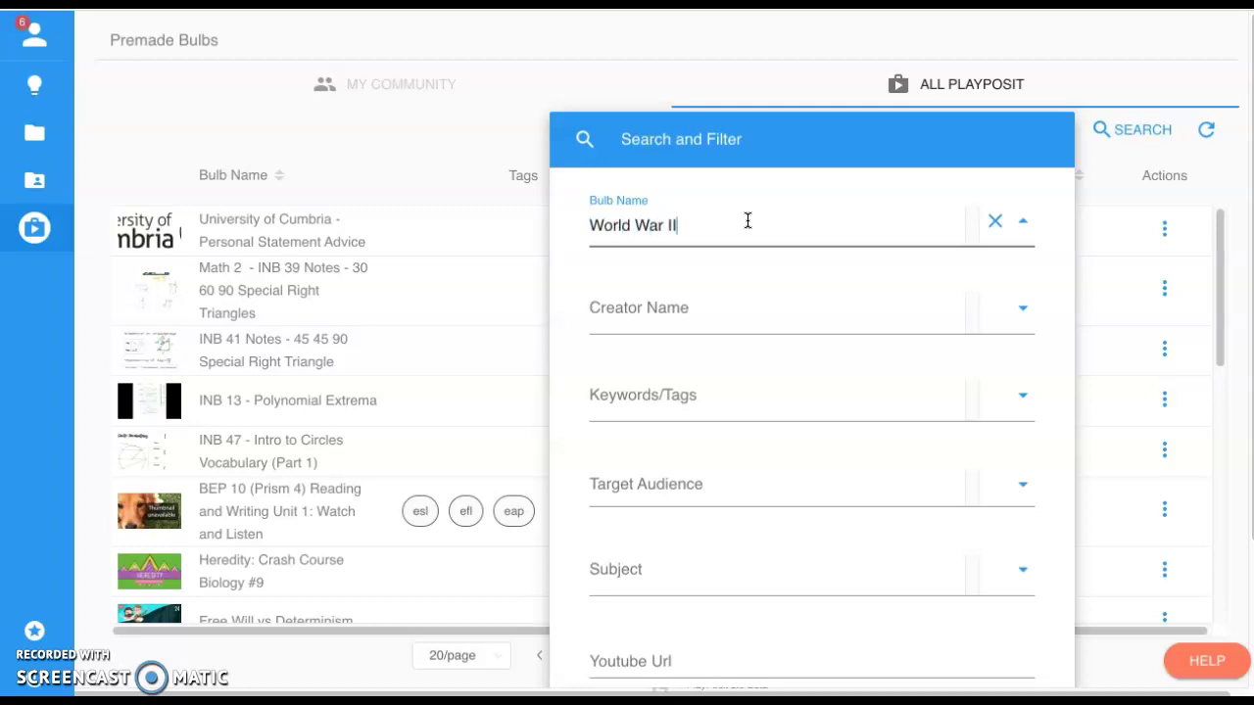
left_click(906, 414)
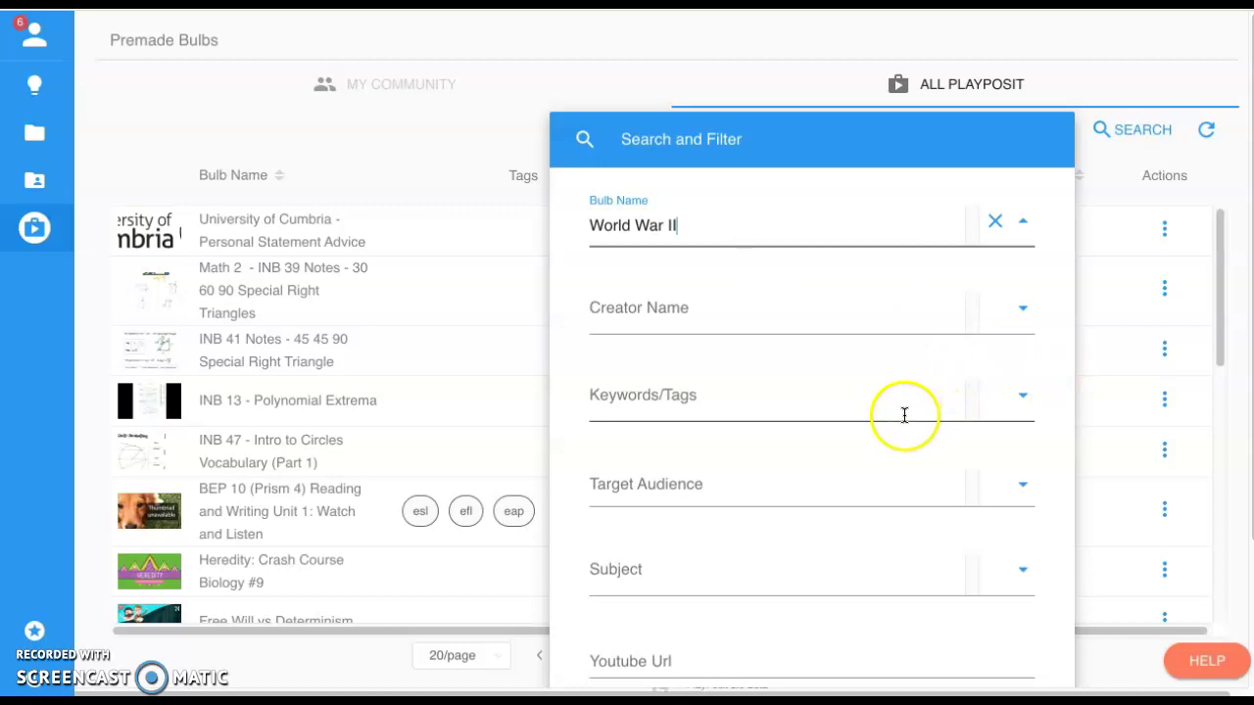
Set the target audience to 6th-8th and the subject to Social Studies/History, and apply the filters.
scroll(903, 415, "down", 1)
scroll(712, 446, "down", 2)
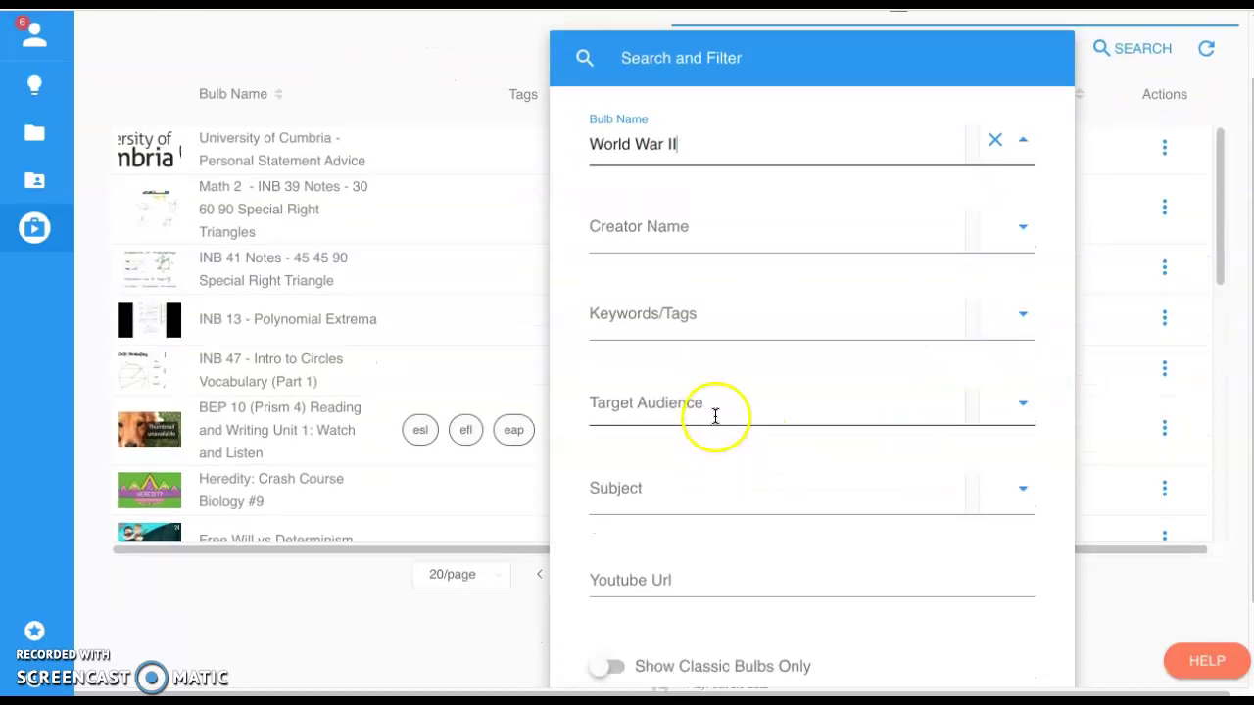
left_click(1020, 405)
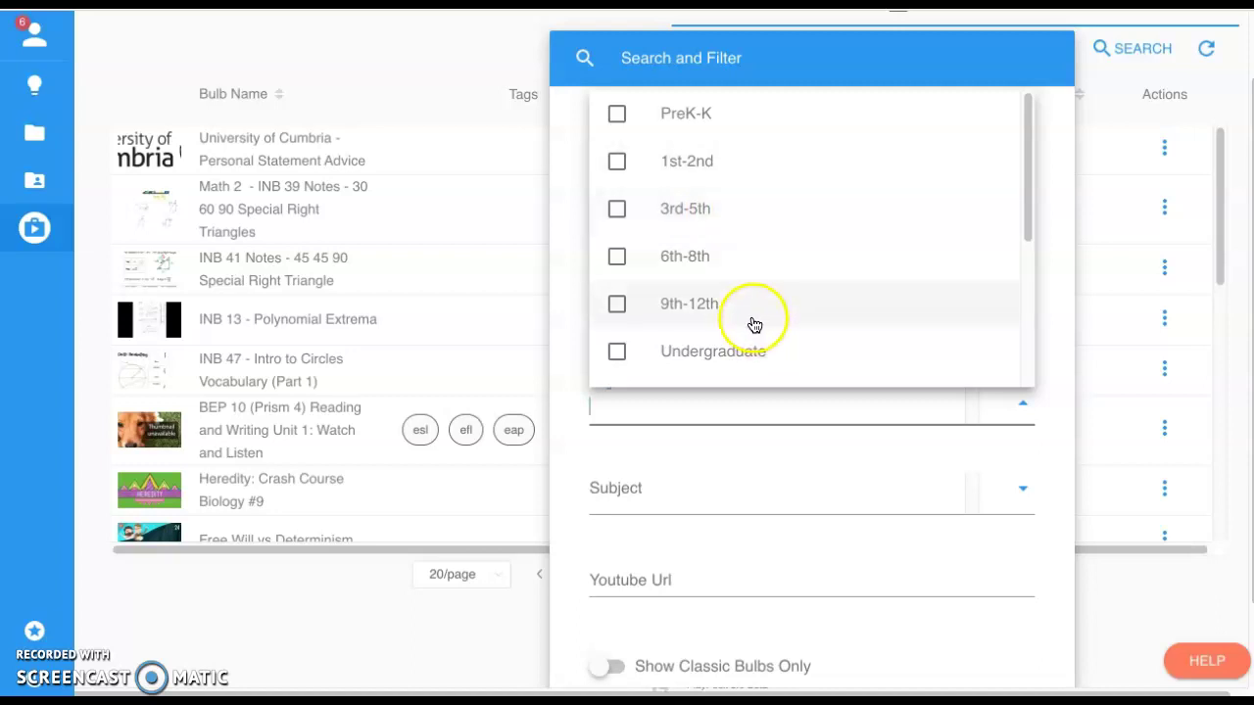
left_click(758, 259)
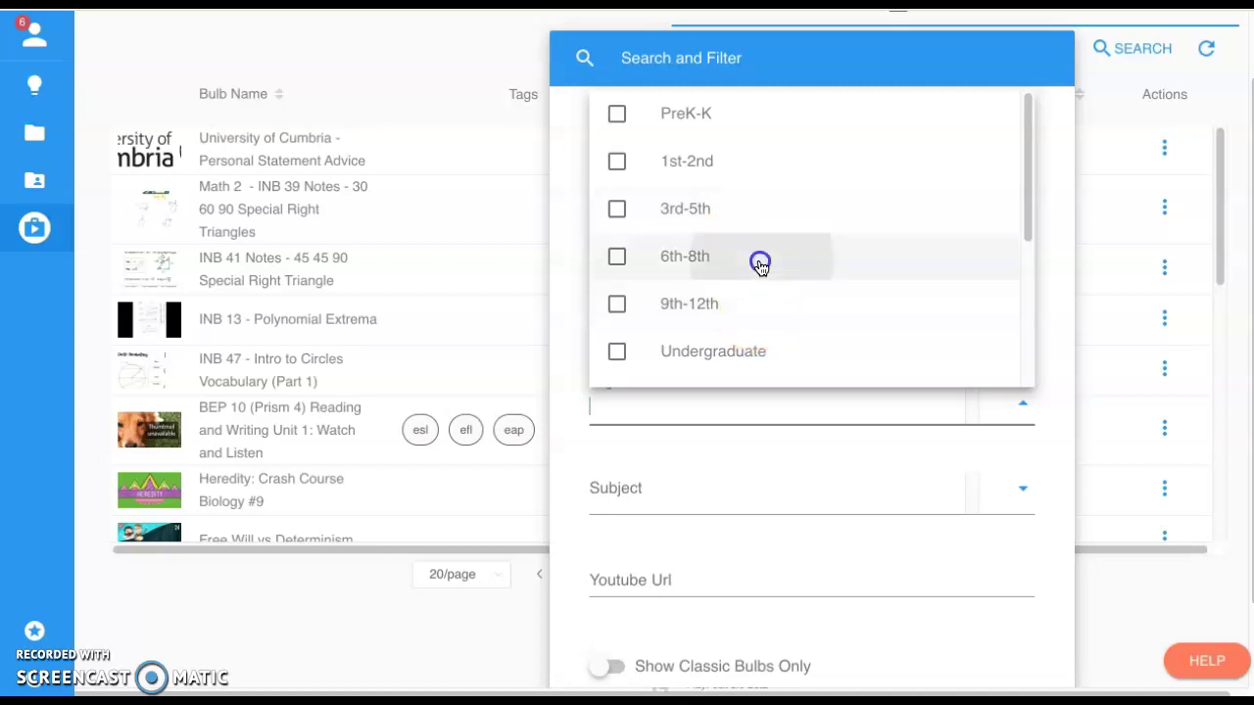
scroll(792, 381, "down", 1)
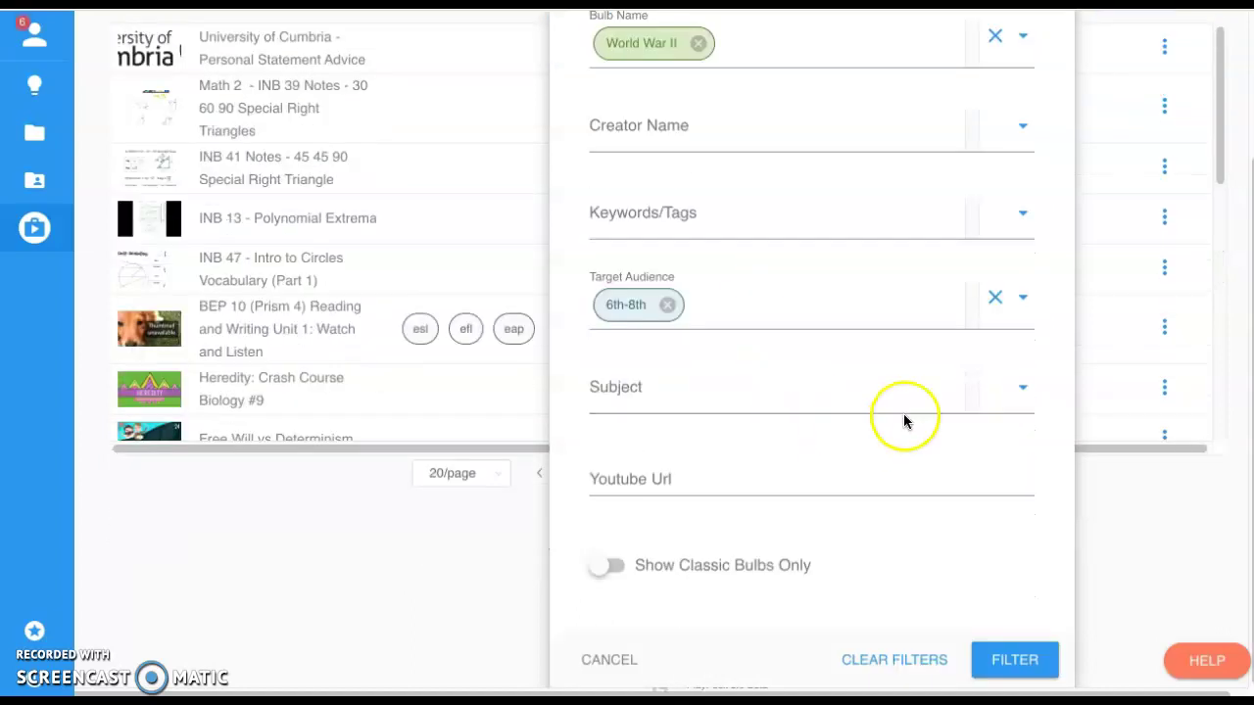
left_click(1020, 392)
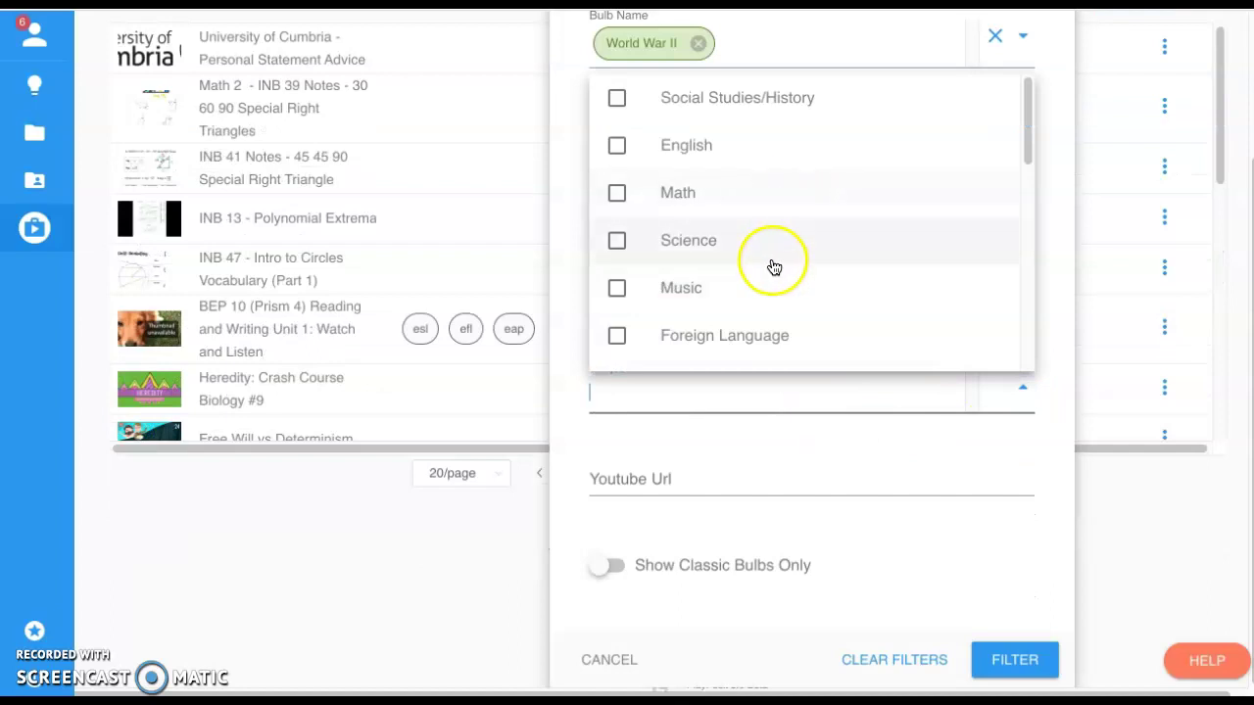
left_click(779, 107)
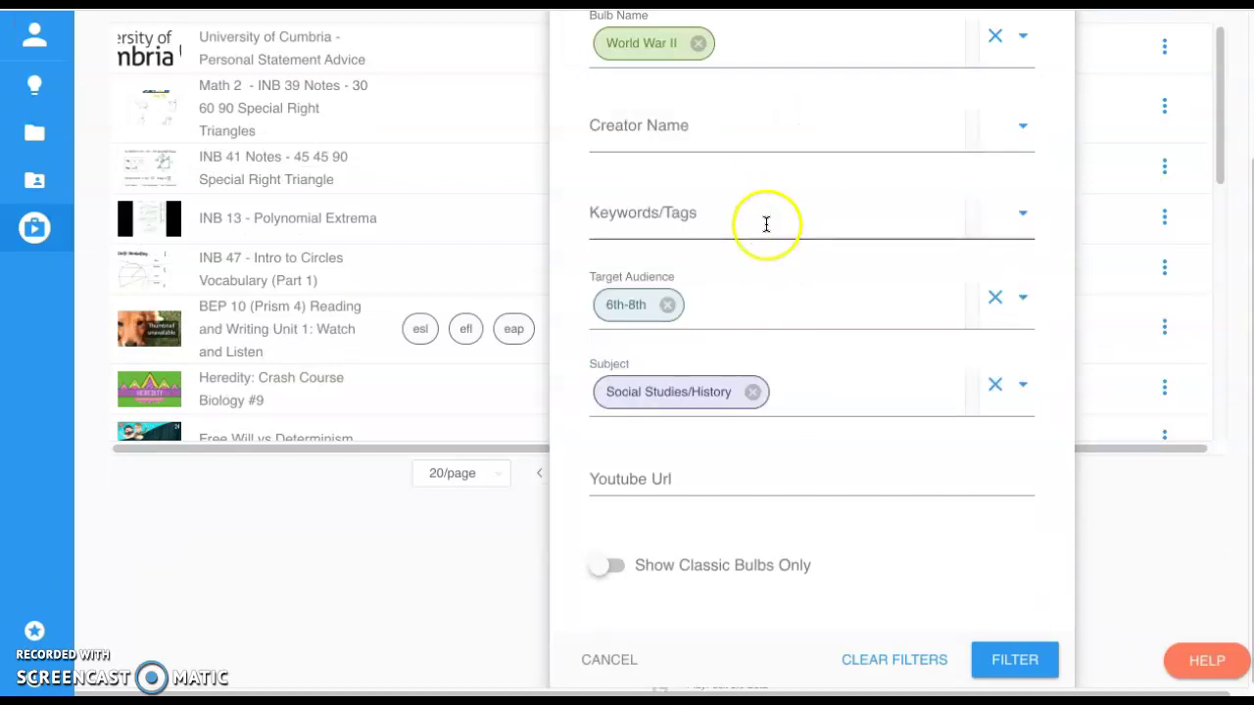
left_click(1007, 664)
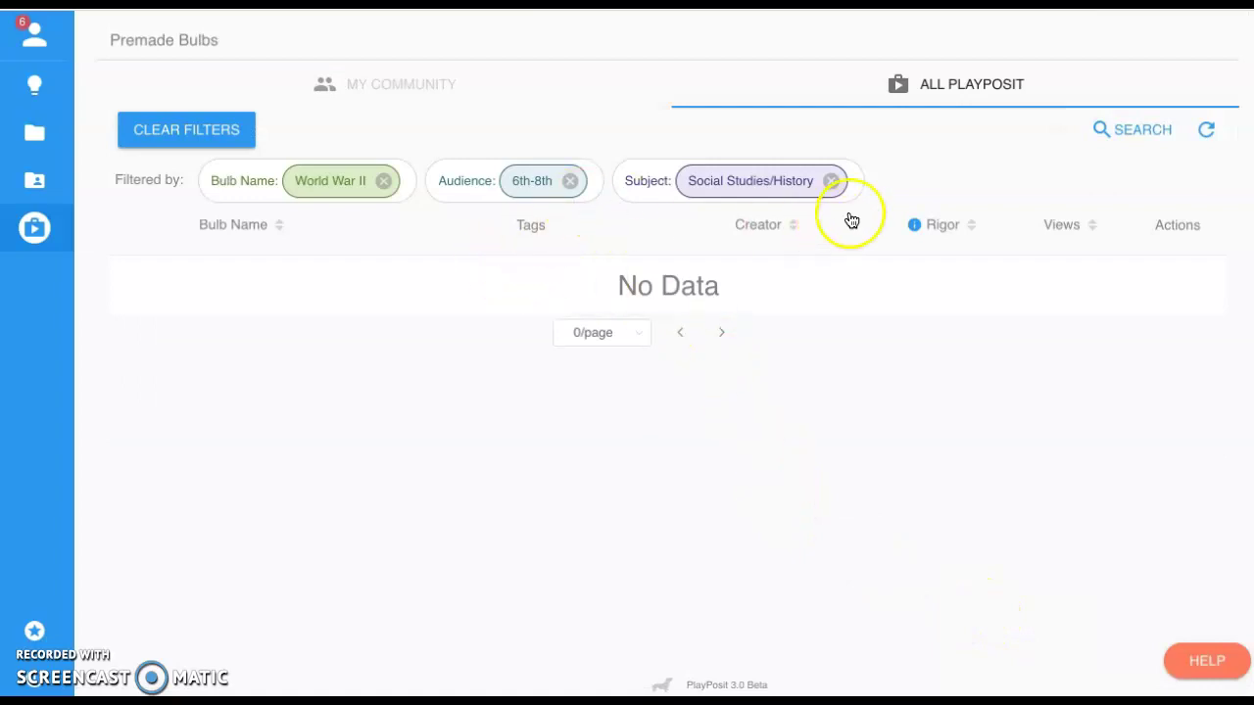
Remove the subject and audience filters and browse the premade bulbs matching World War II.
left_click(831, 181)
left_click(569, 180)
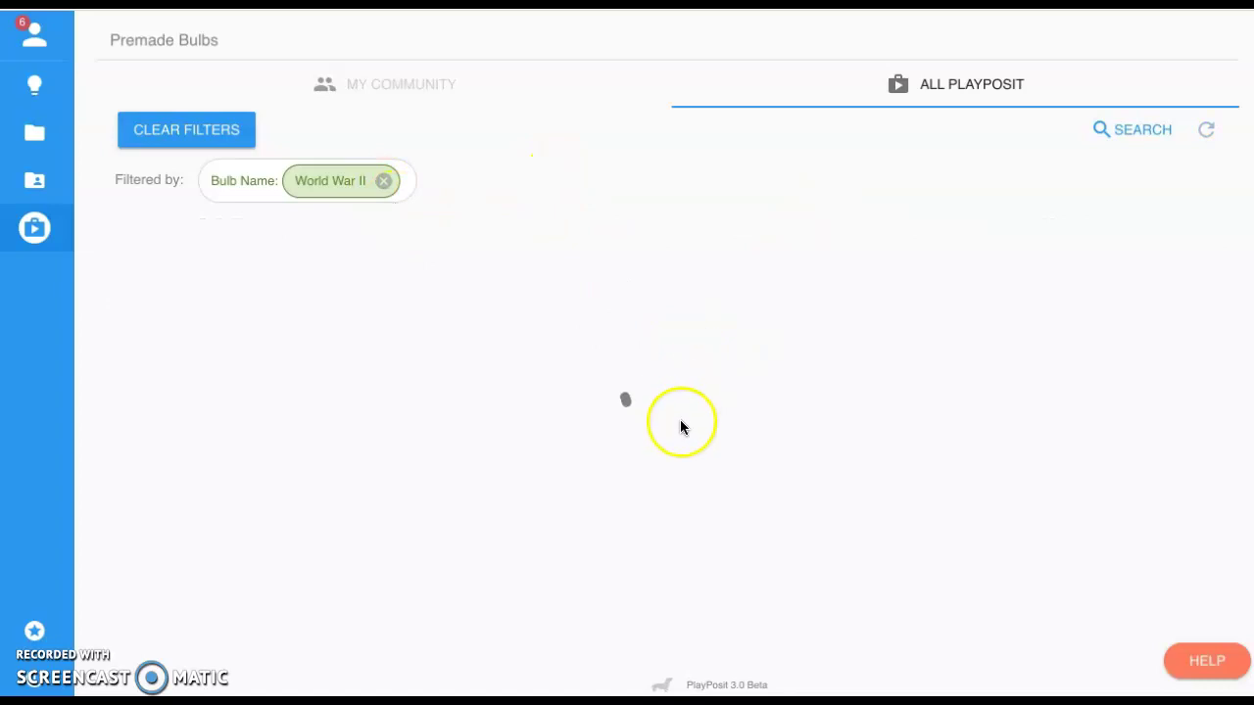
scroll(659, 420, "down", 1)
scroll(658, 422, "down", 3)
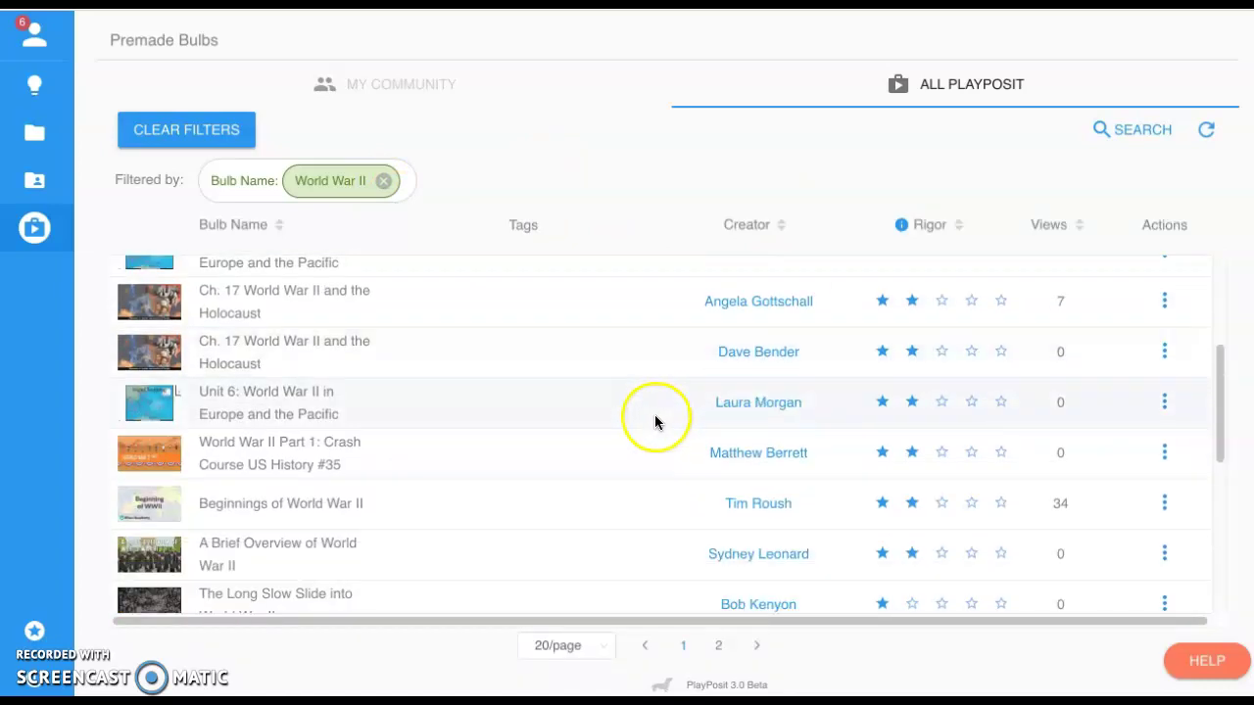
scroll(654, 421, "up", 5)
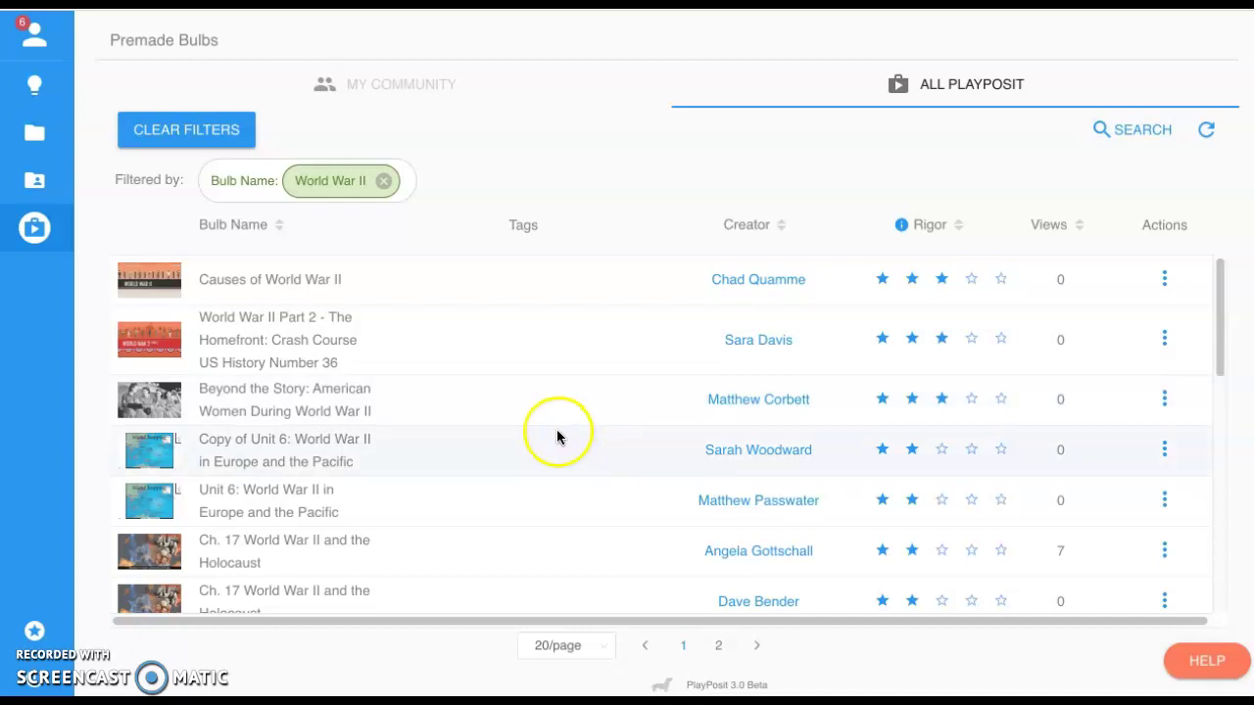
Start a new bulb from My Bulbs and enter the designer.
mouse_move(46, 142)
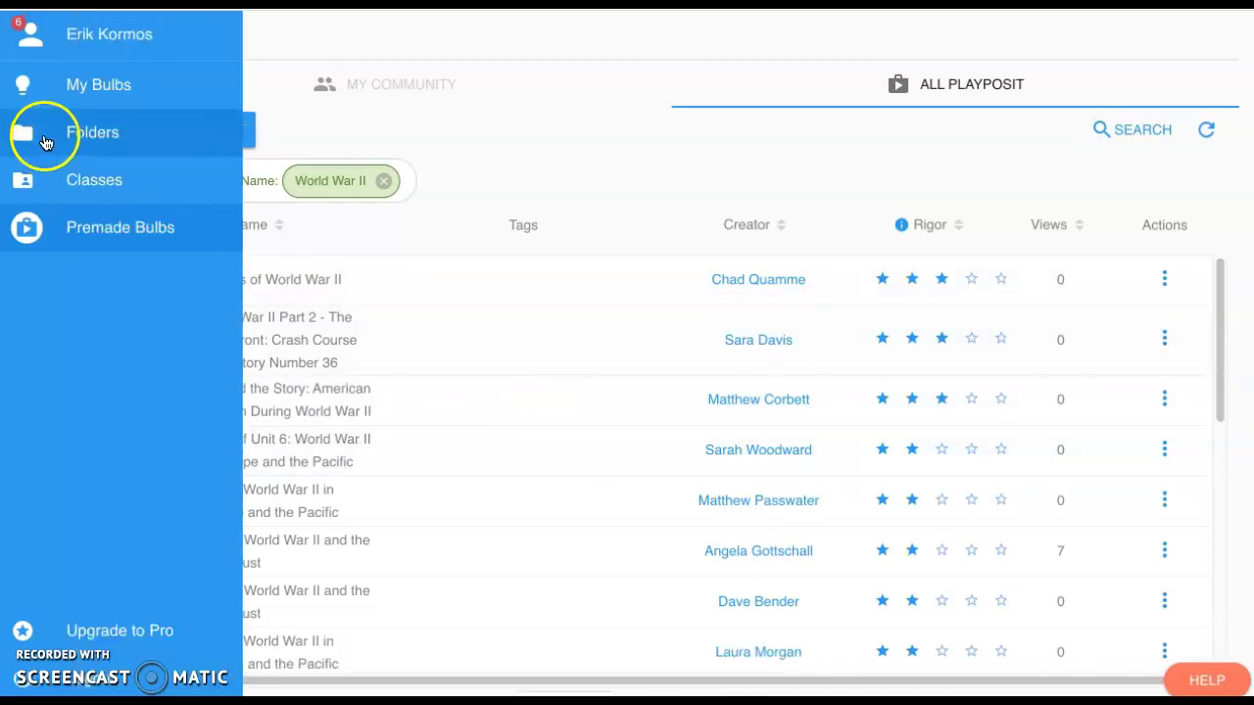
left_click(71, 93)
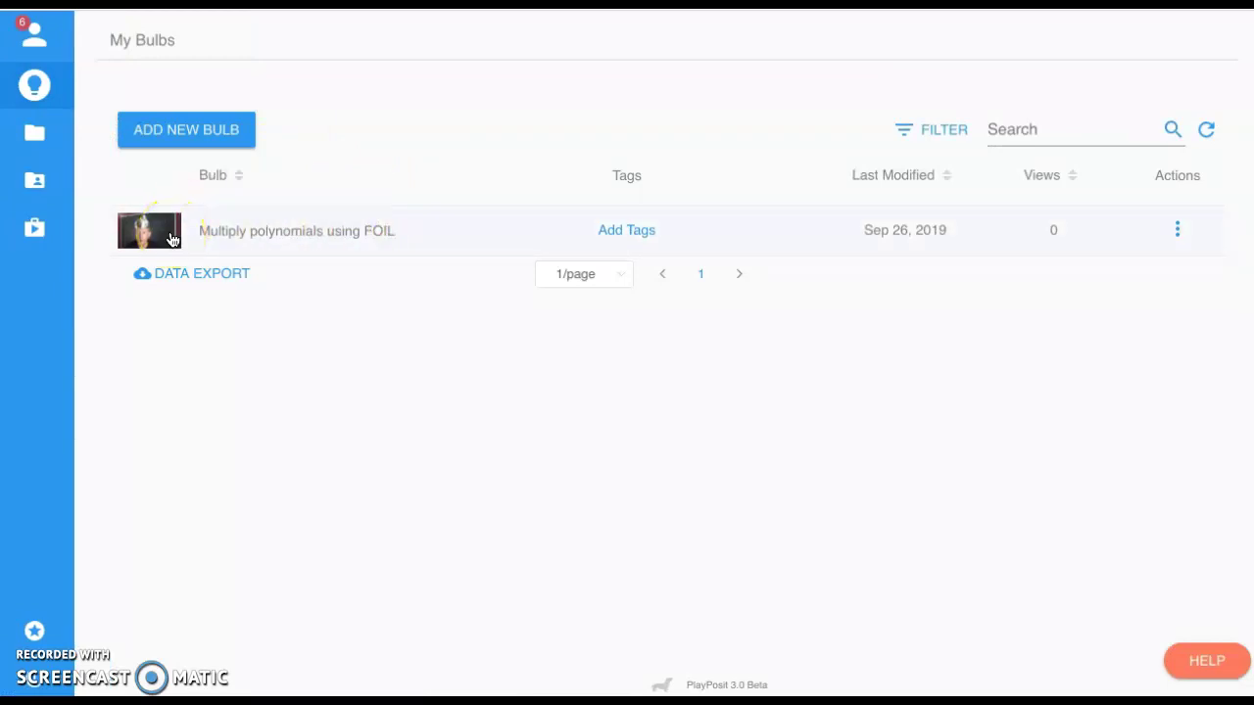
left_click(213, 134)
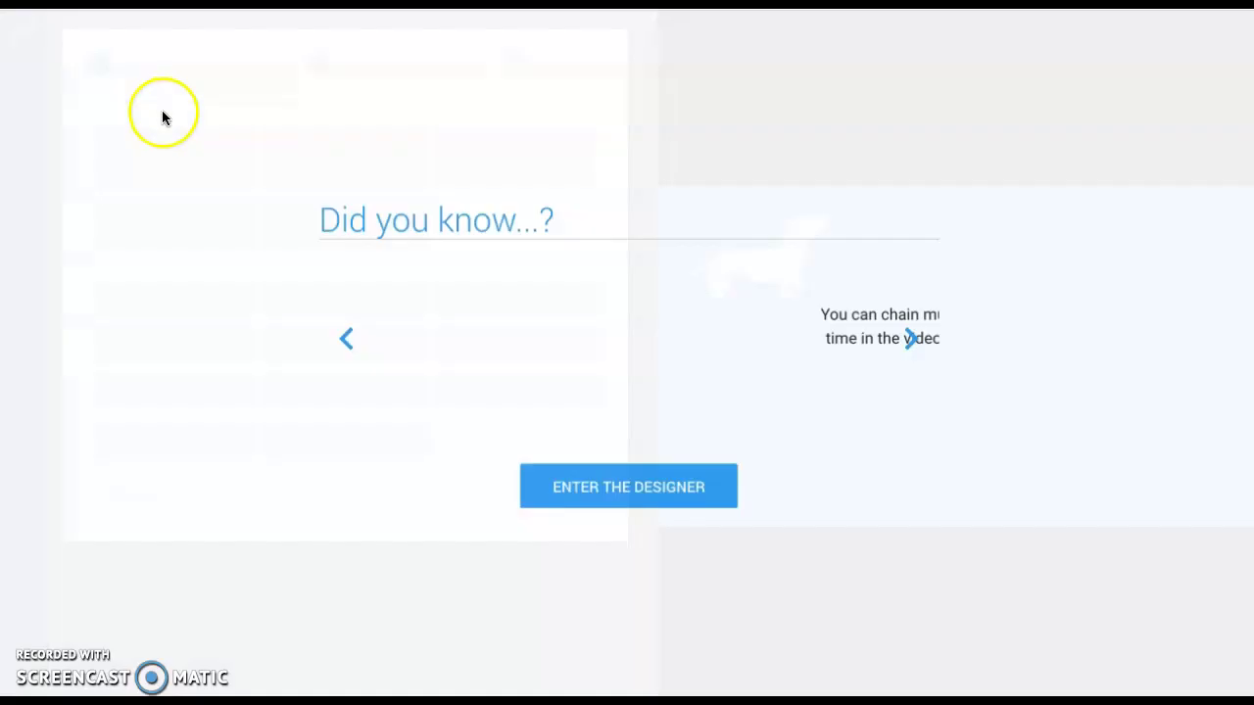
left_click(609, 489)
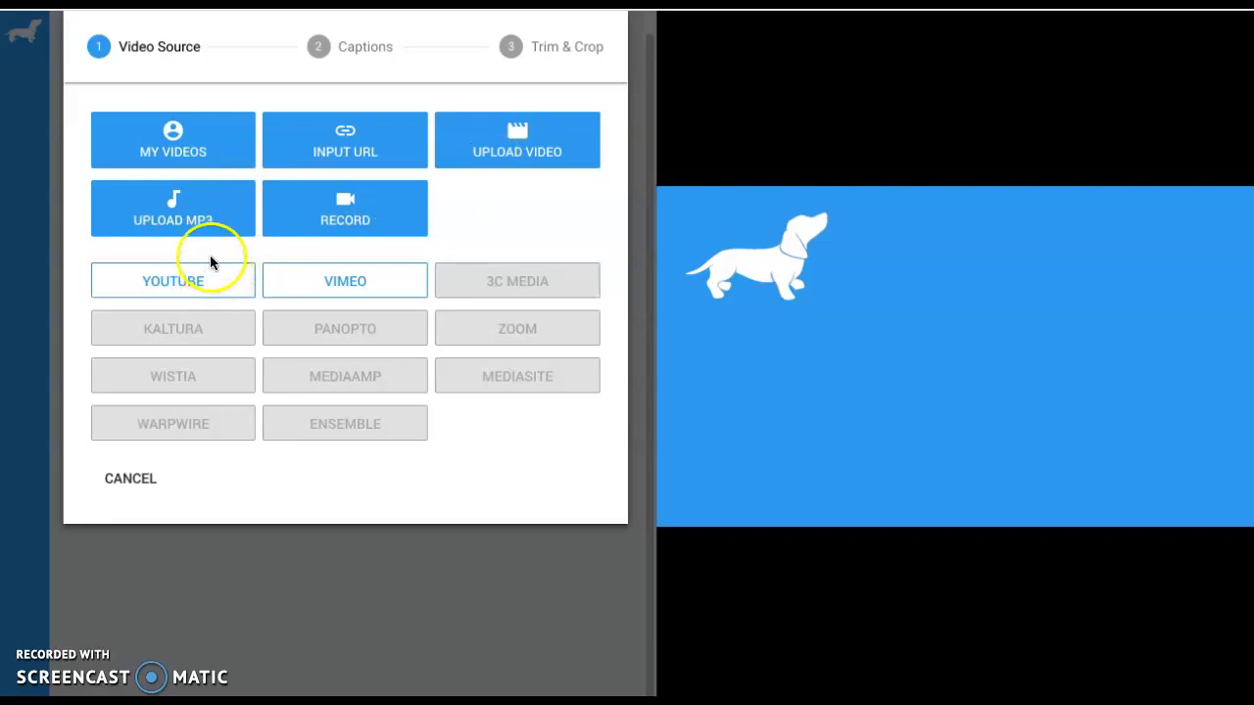
left_click(190, 281)
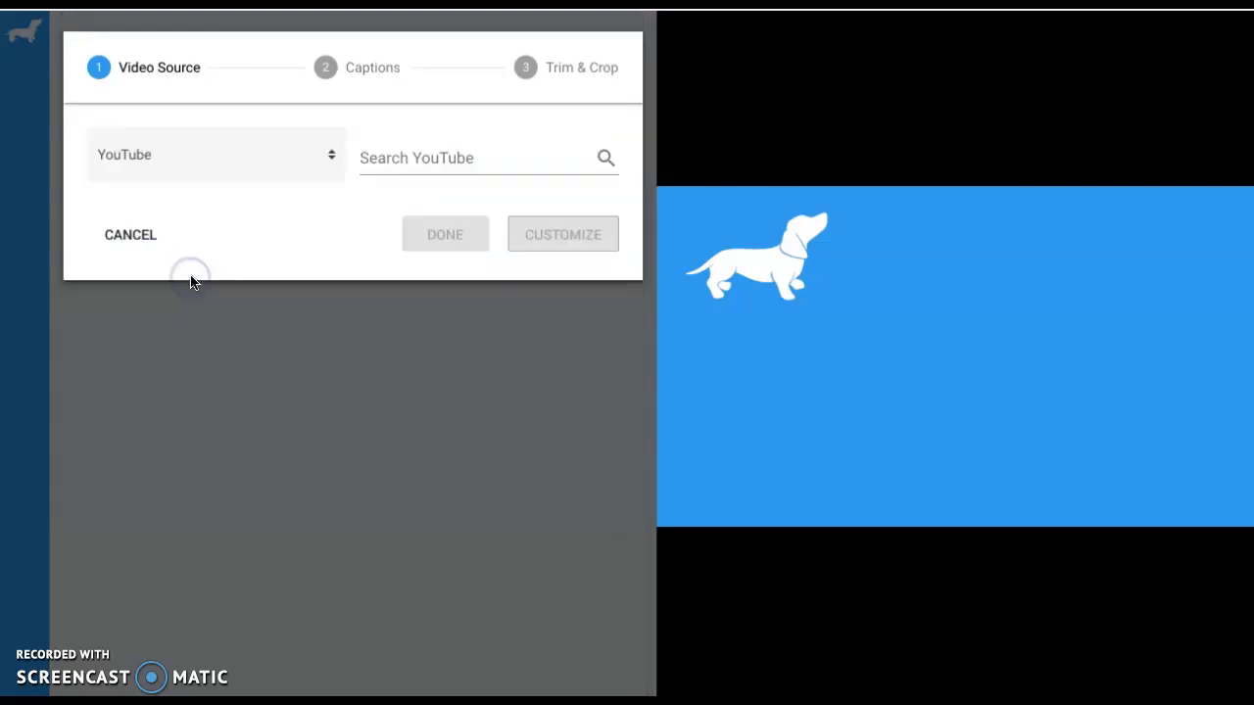
left_click(439, 160)
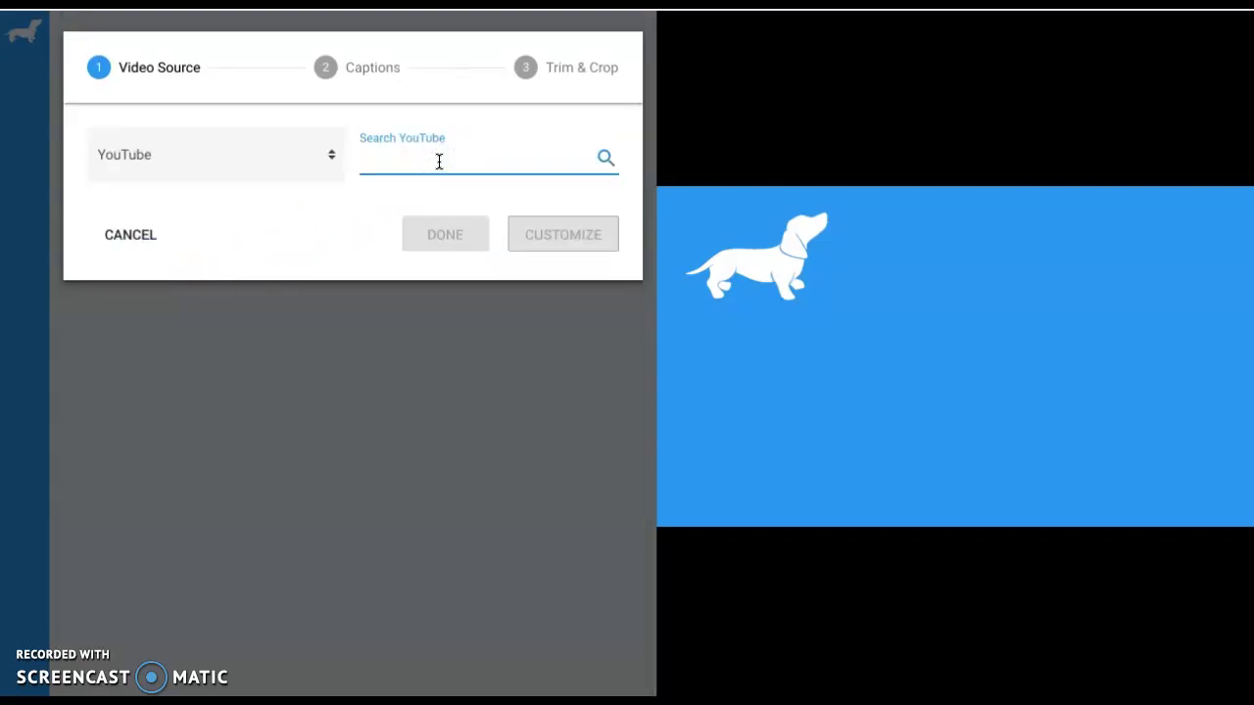
type("https://www.youtube.com/watch?v=rgDtgyzVZYI")
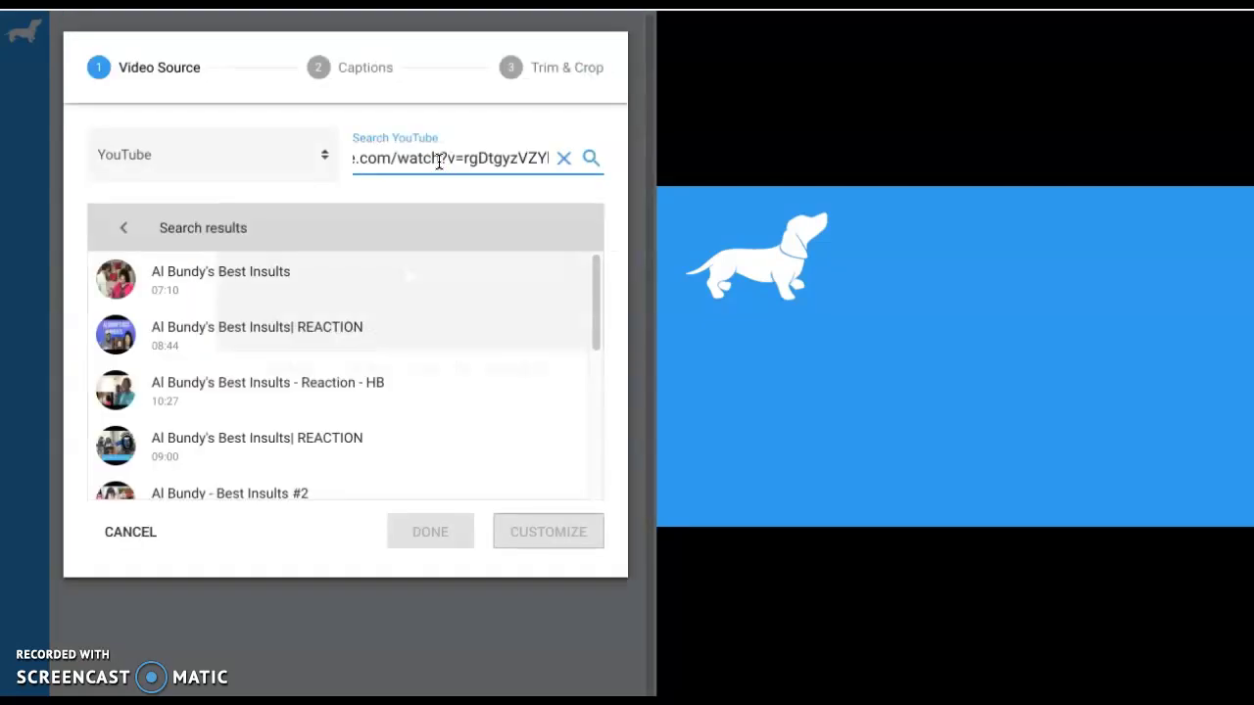
left_click(182, 282)
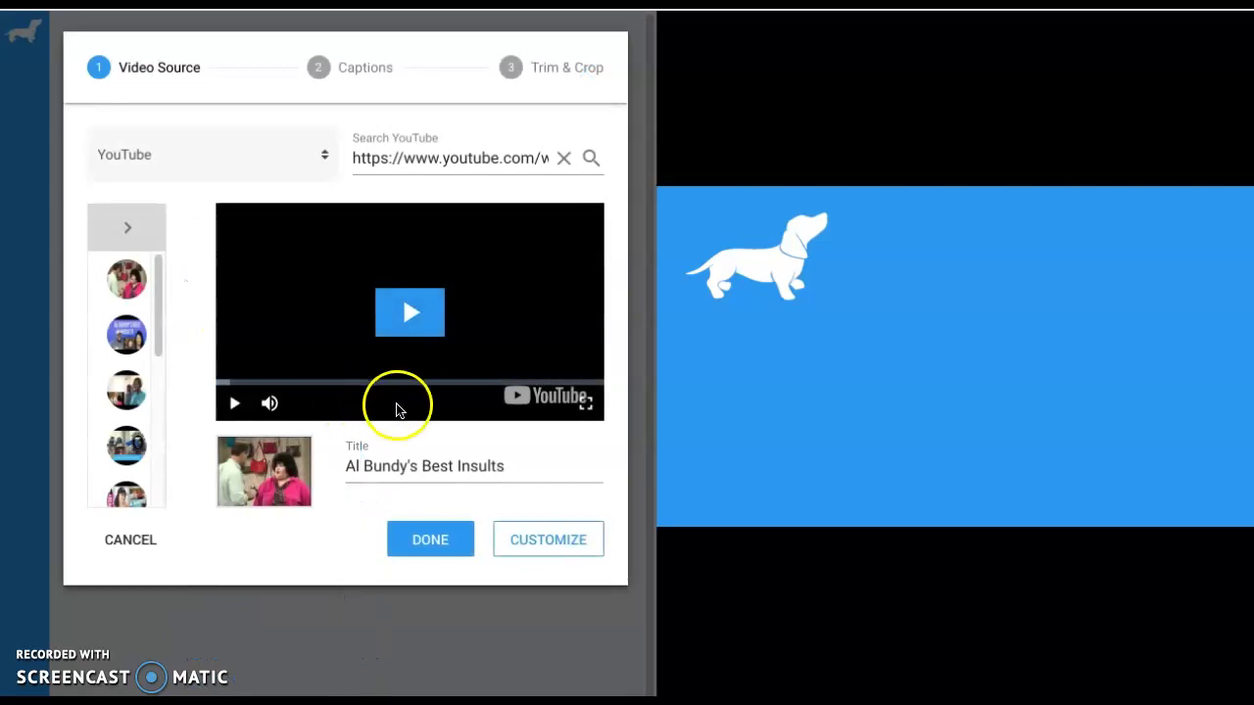
left_click(520, 541)
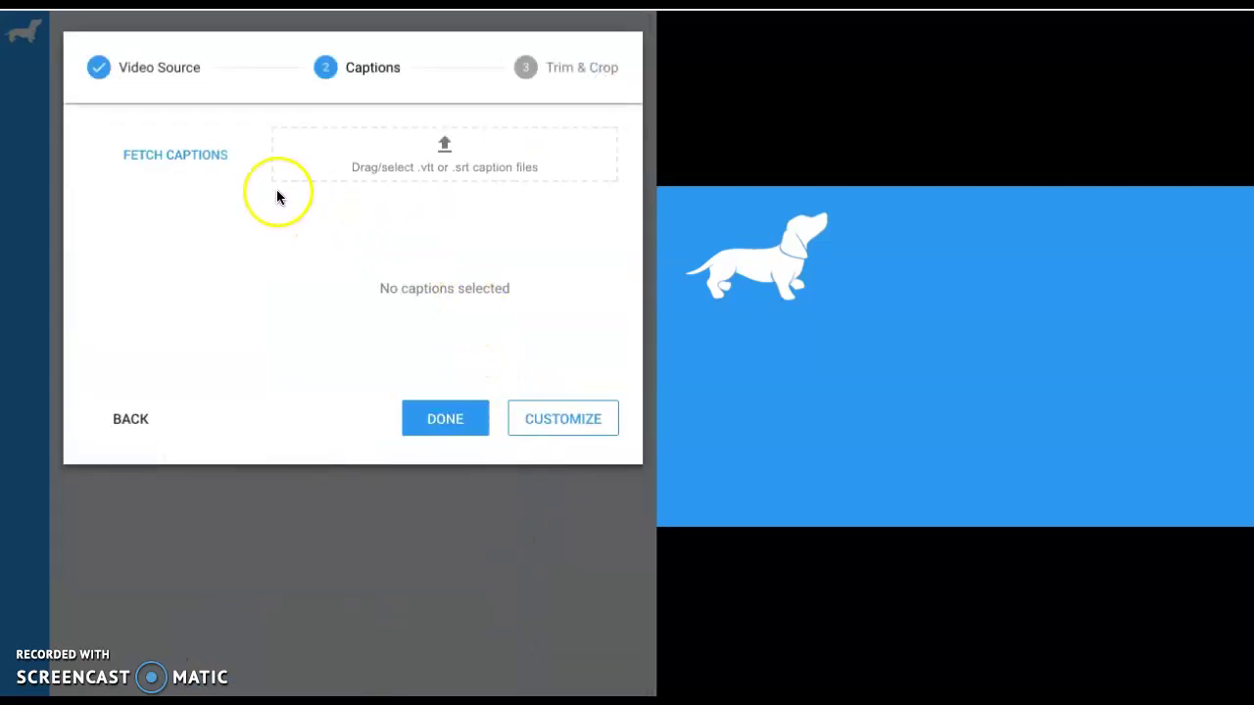
left_click(149, 423)
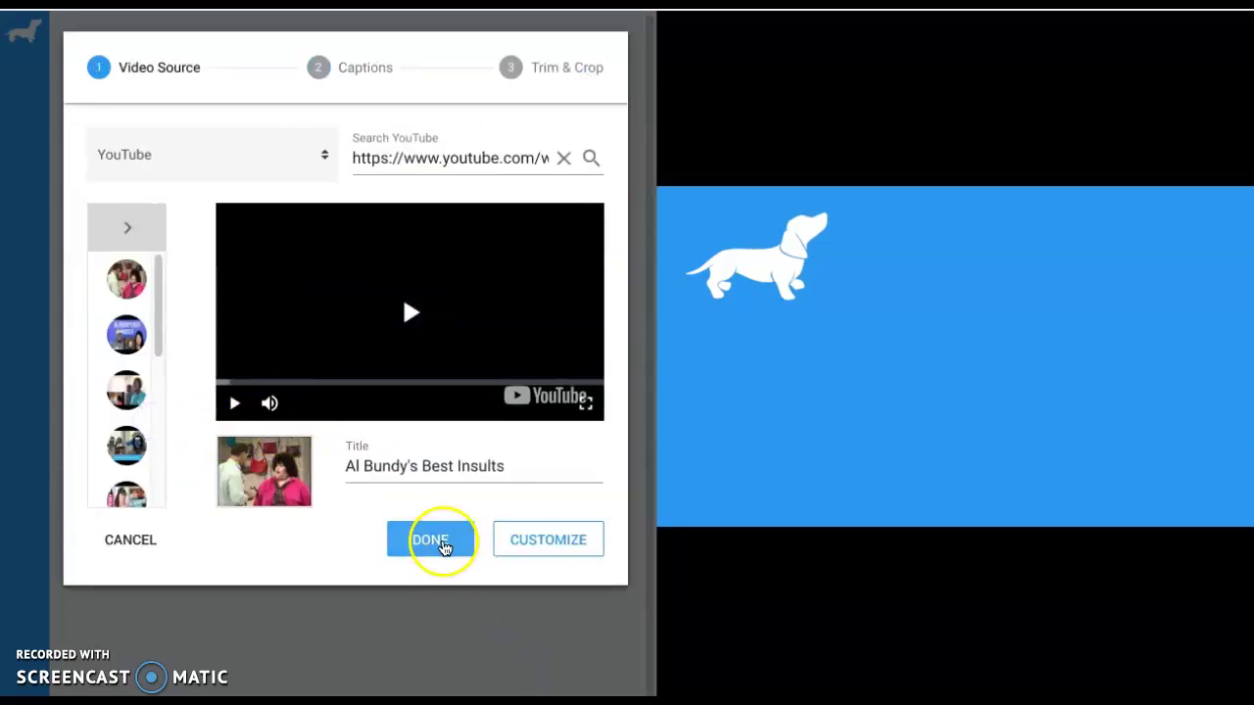
left_click(443, 544)
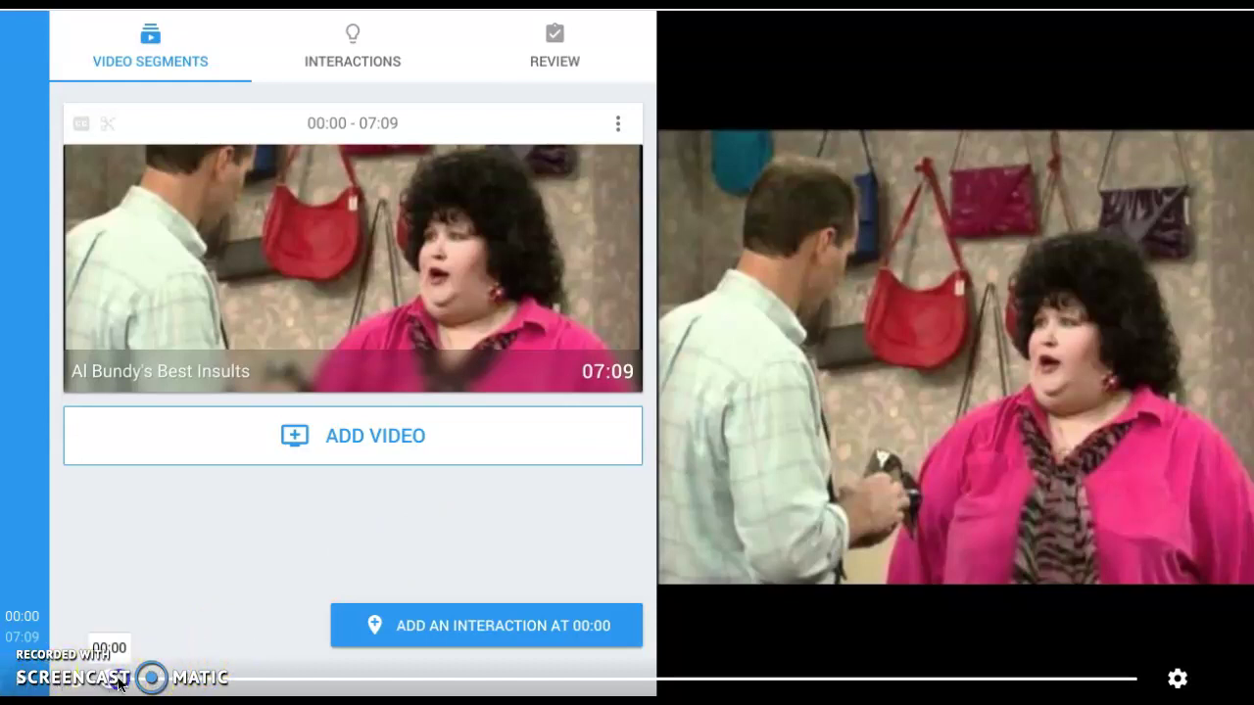
Create a multiple-choice interaction at 00:30 of the video with the question "What is Al's wife's name?".
left_click_drag(117, 683, 191, 684)
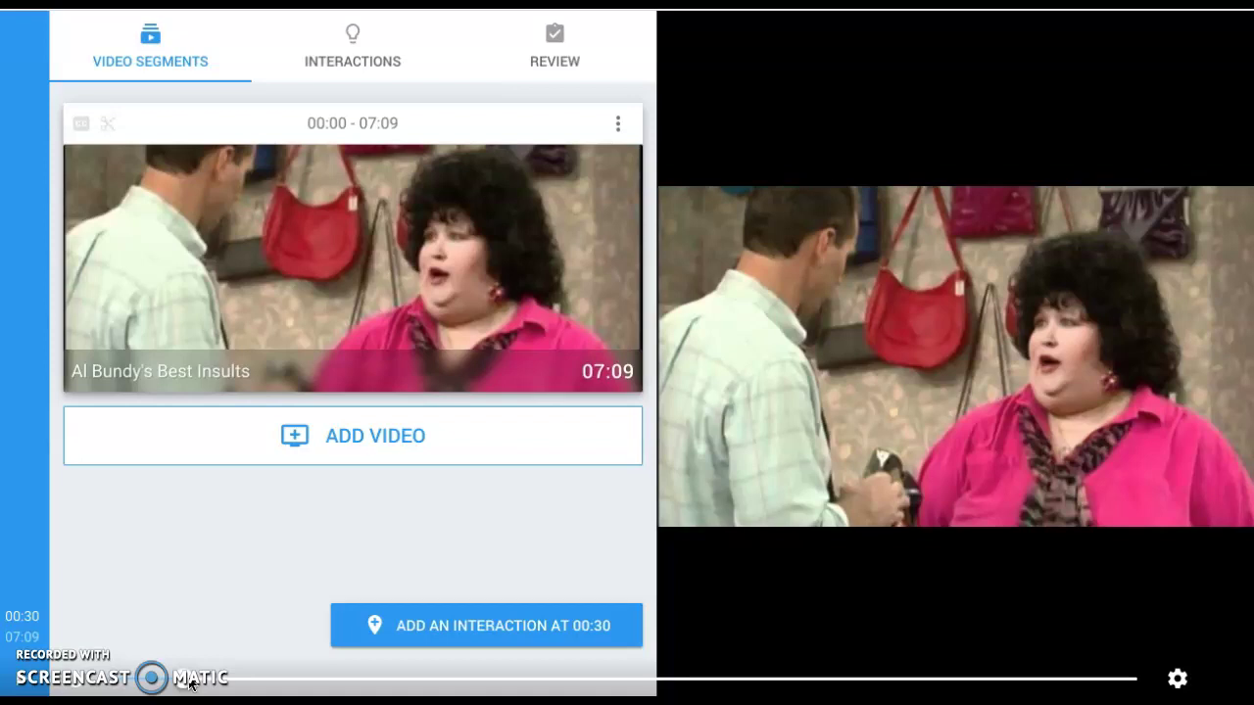
left_click(480, 628)
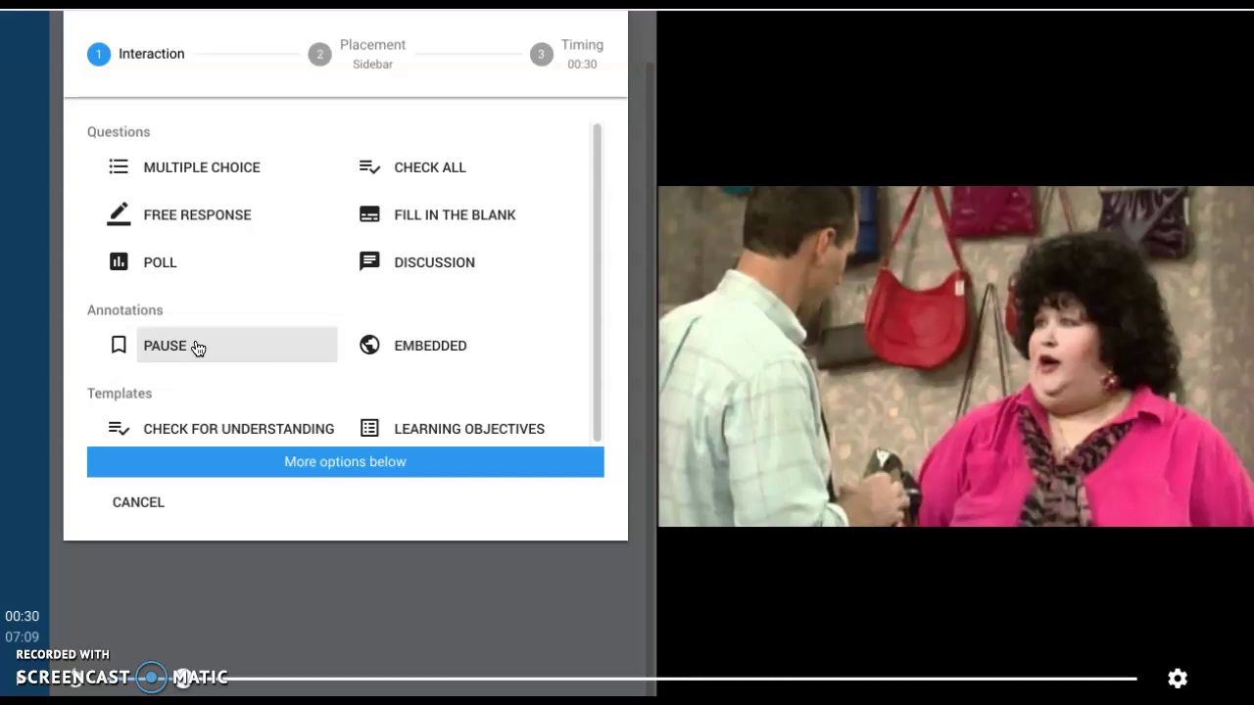
left_click(210, 174)
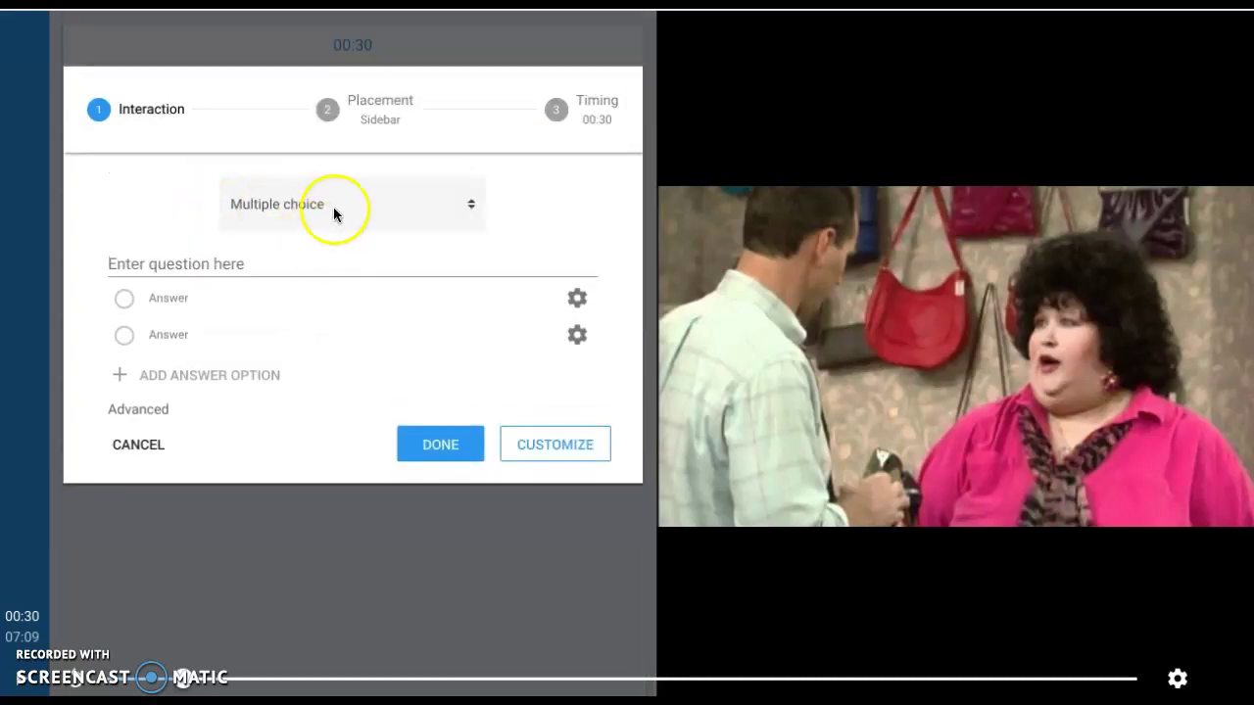
left_click(267, 261)
type("What i")
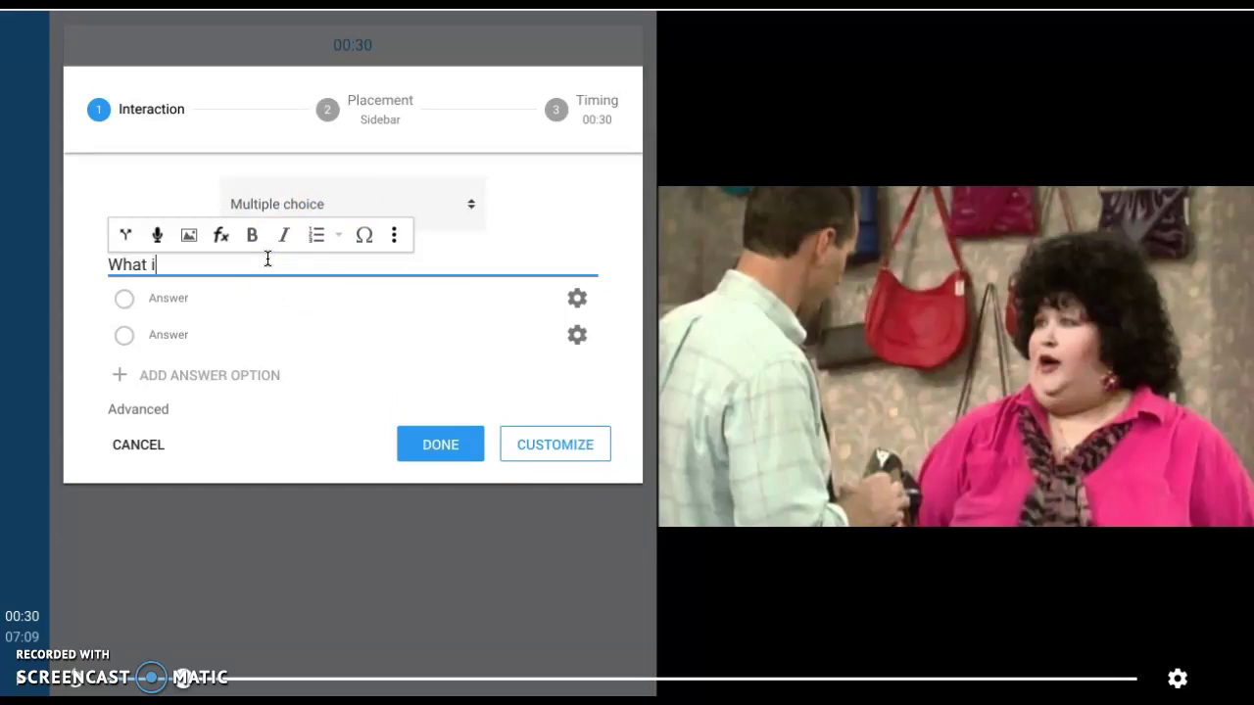
type("s Al's wif")
type("e's anme")
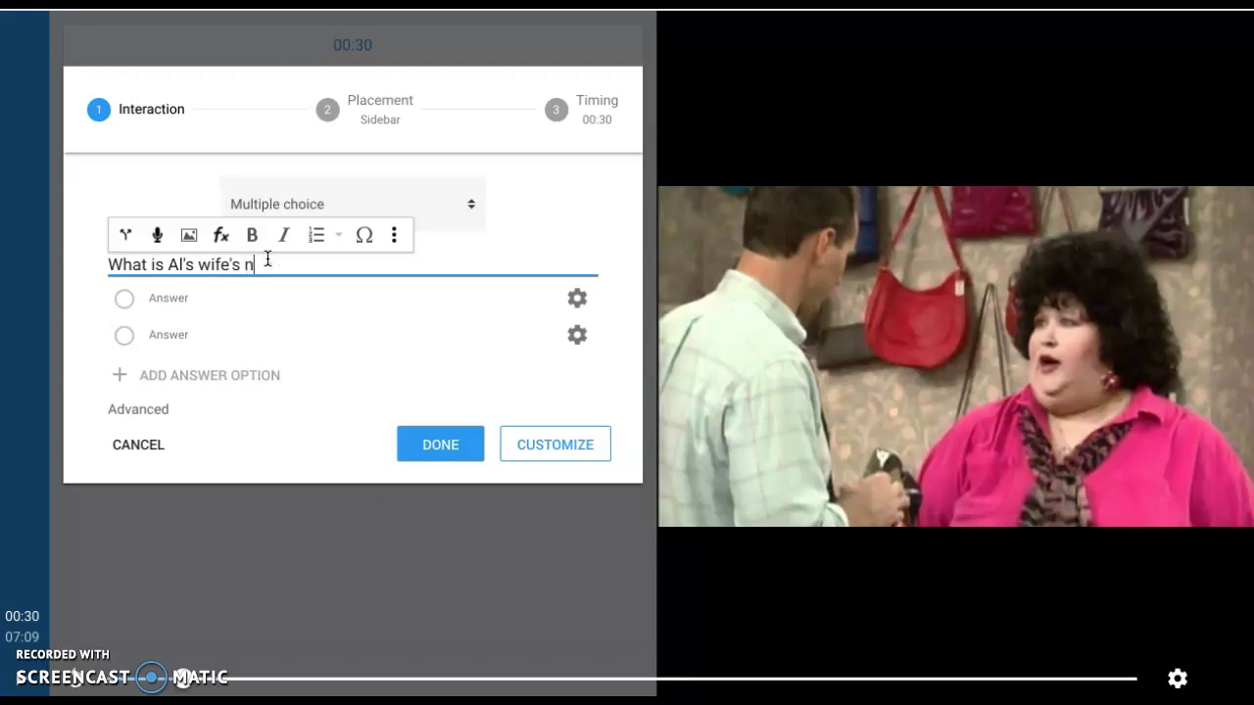
type("ame?")
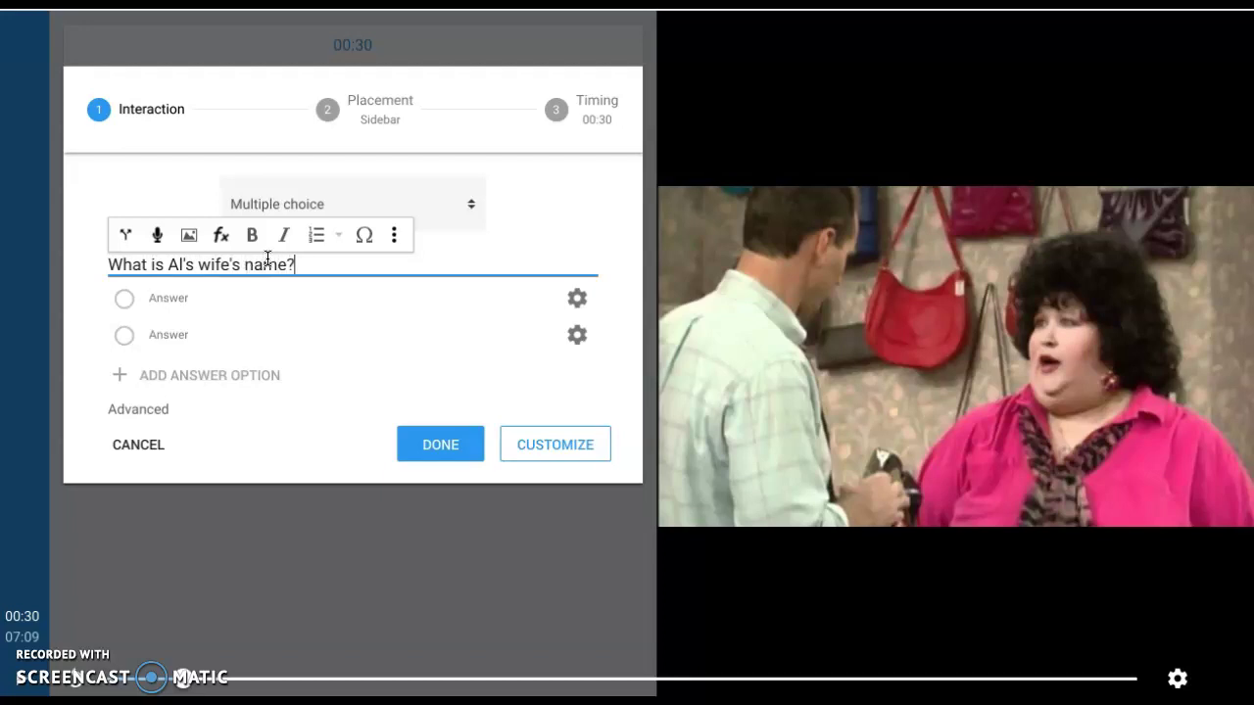
Enter the answer options Sally, Betty, Louise and Peg, and mark Peg as the correct answer.
left_click(173, 299)
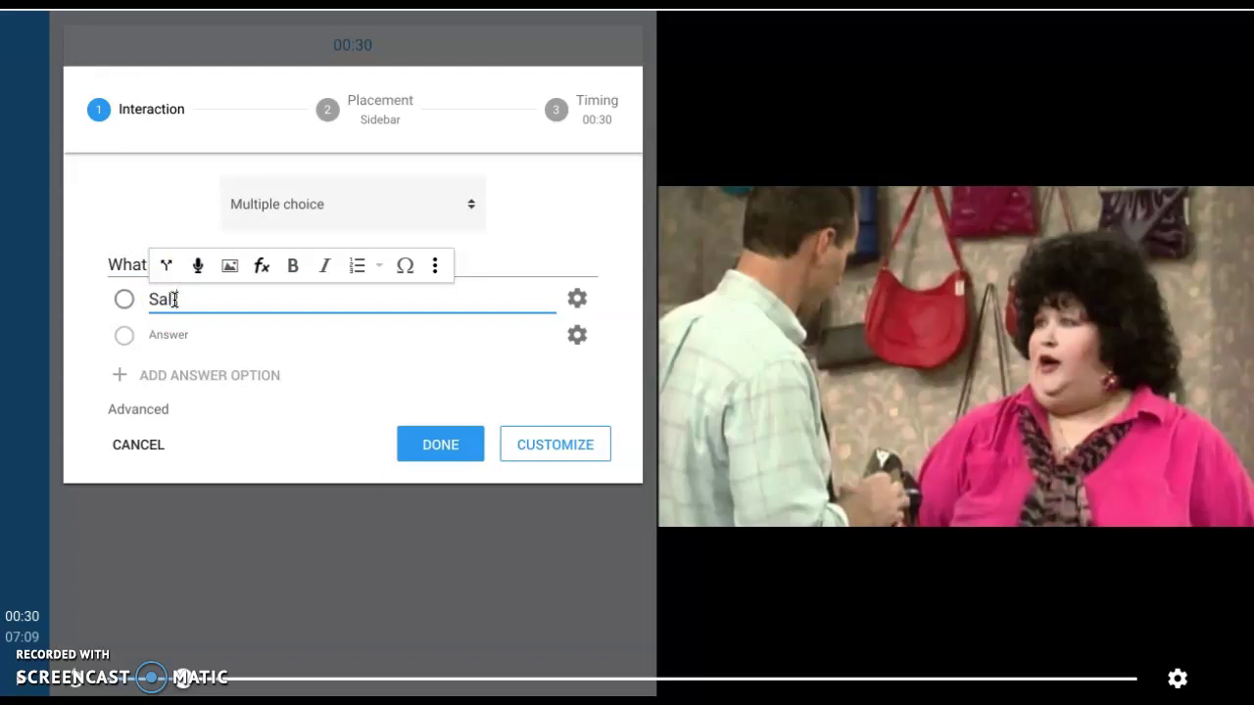
left_click(179, 345)
type("Be")
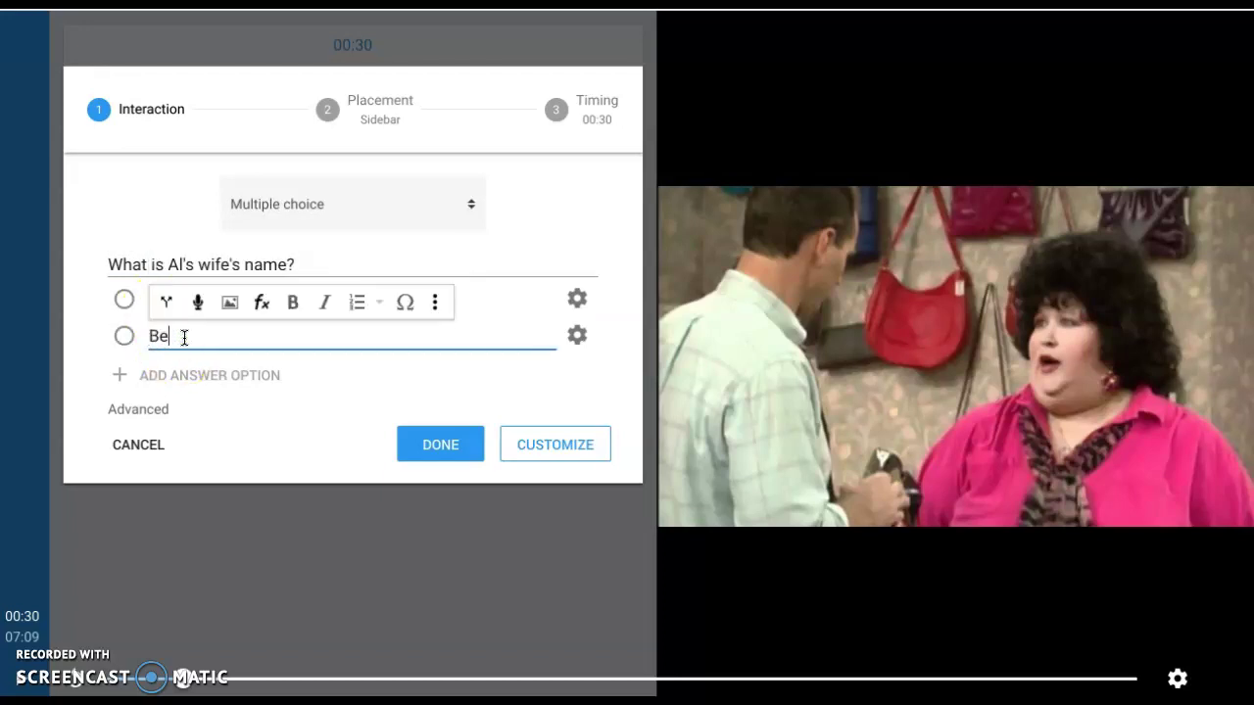
type("tty")
left_click(176, 375)
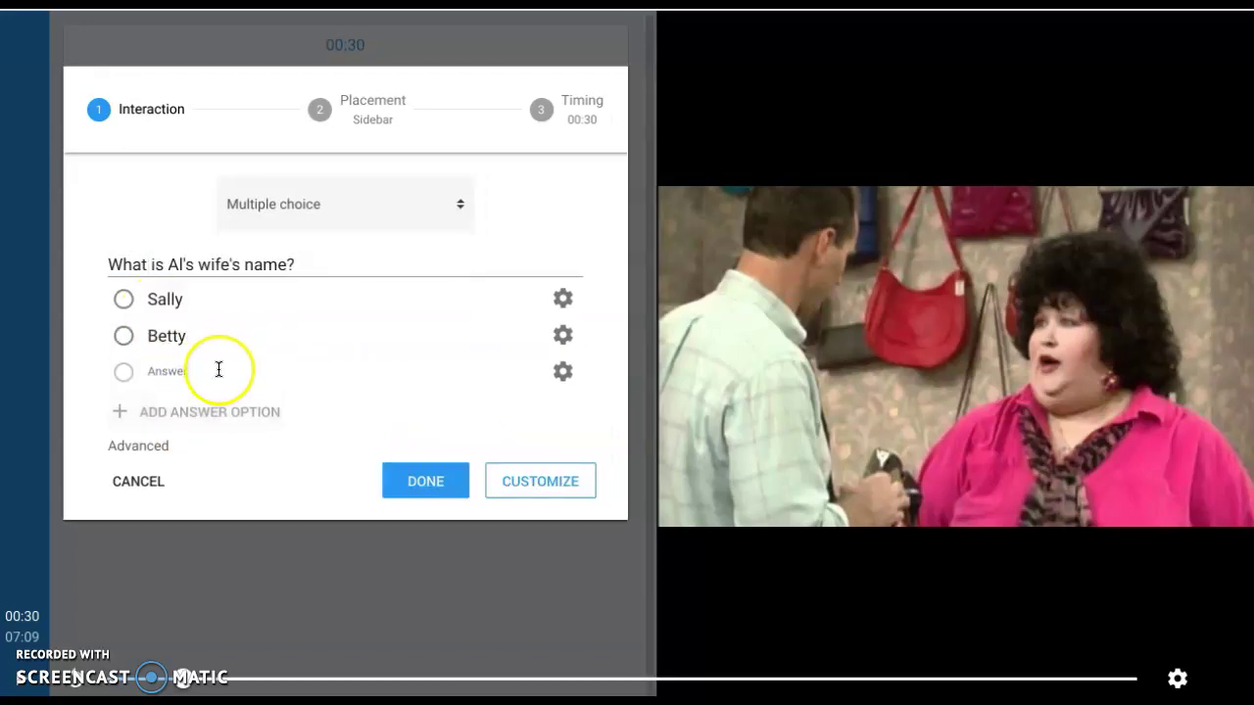
left_click(219, 370)
type("Louise")
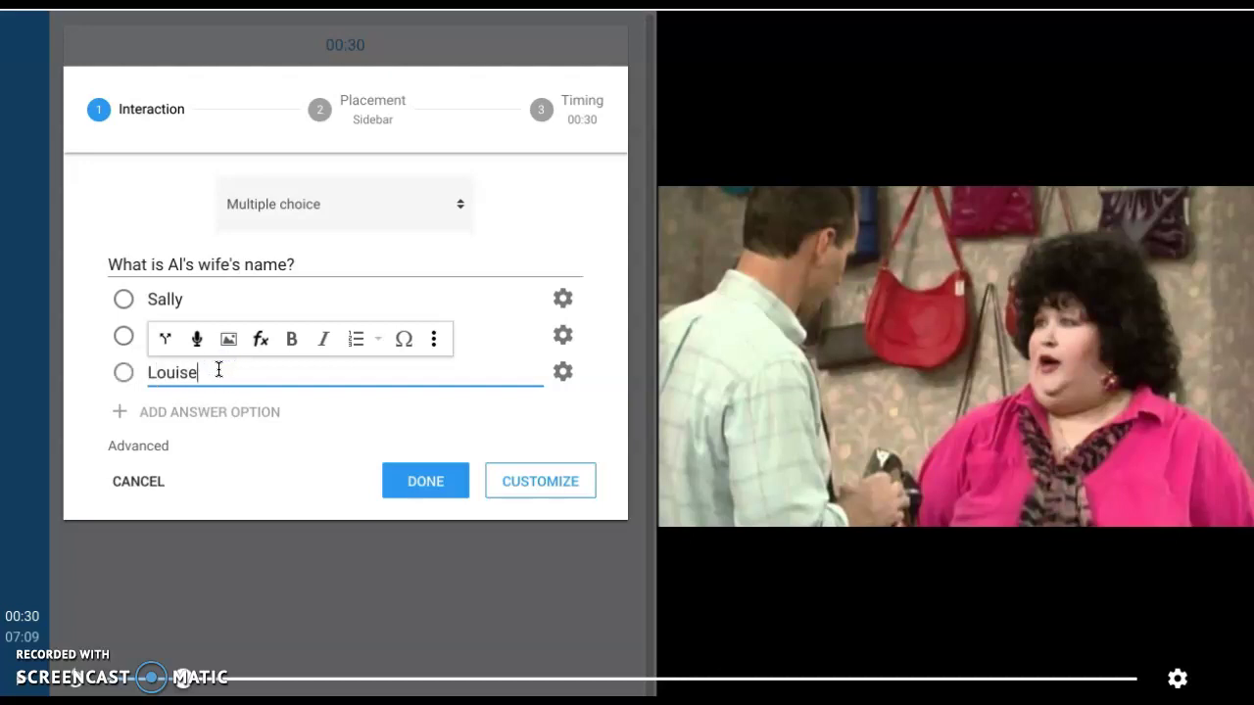
left_click(210, 422)
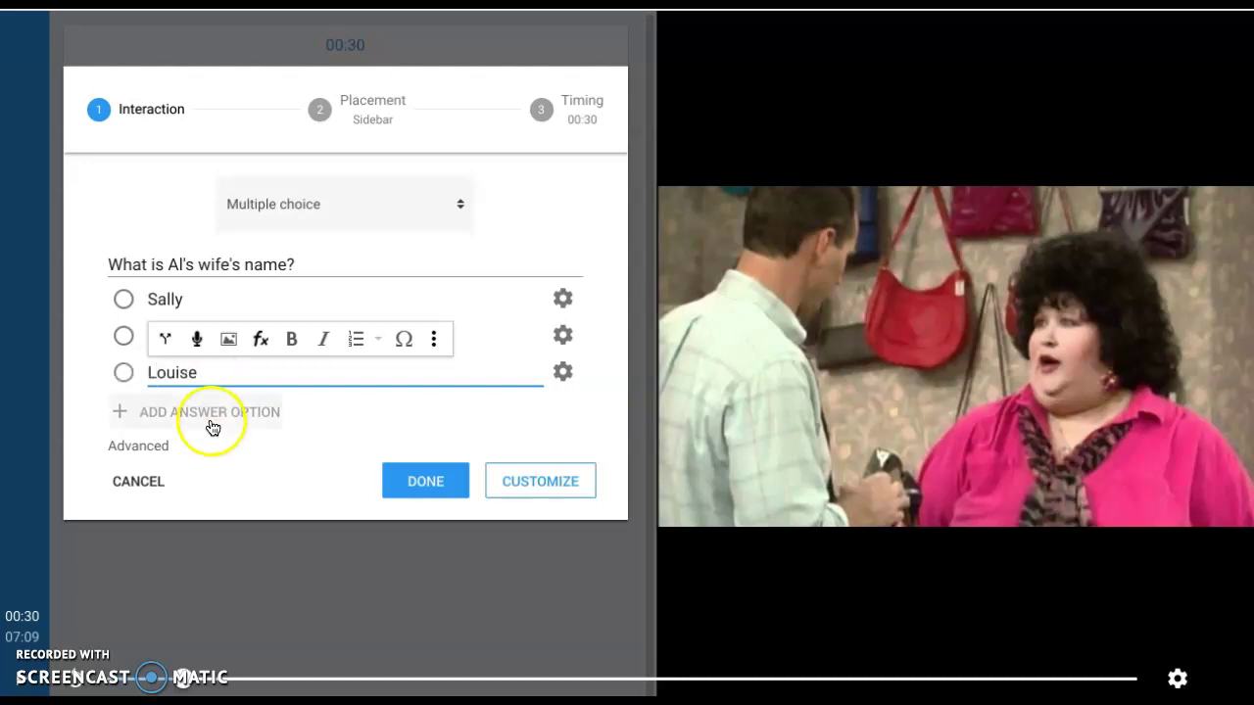
left_click(227, 400)
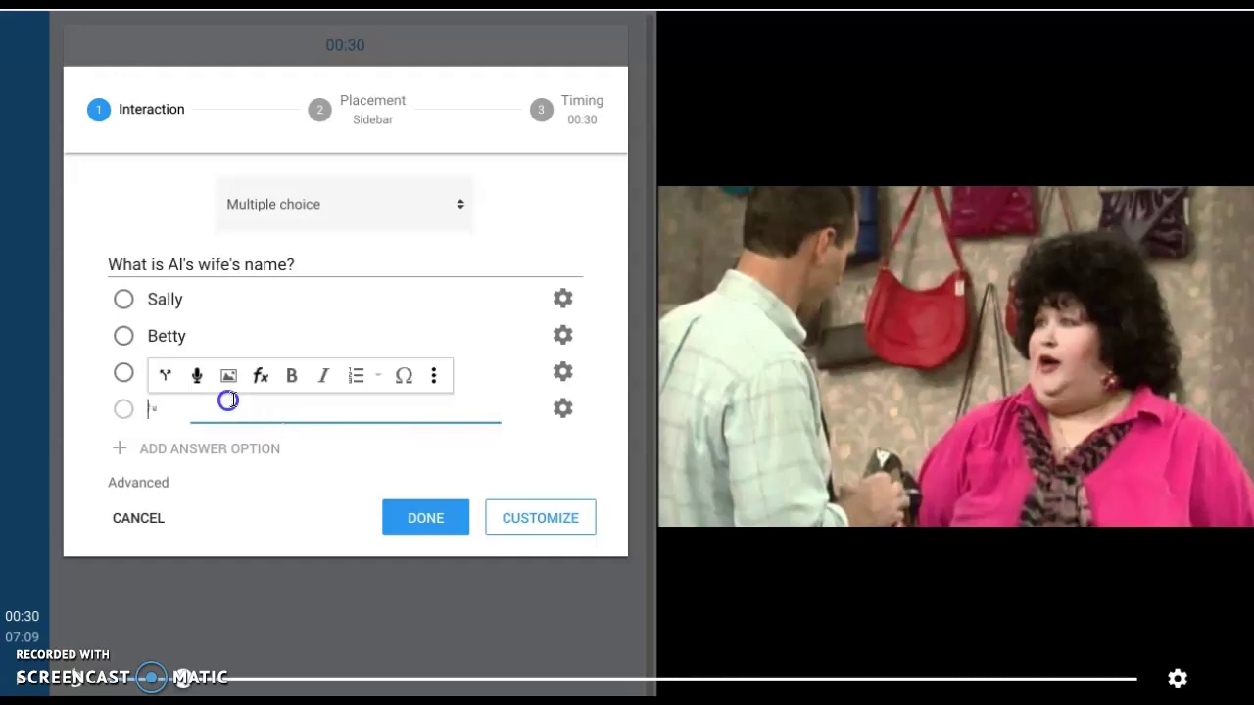
type("Peg")
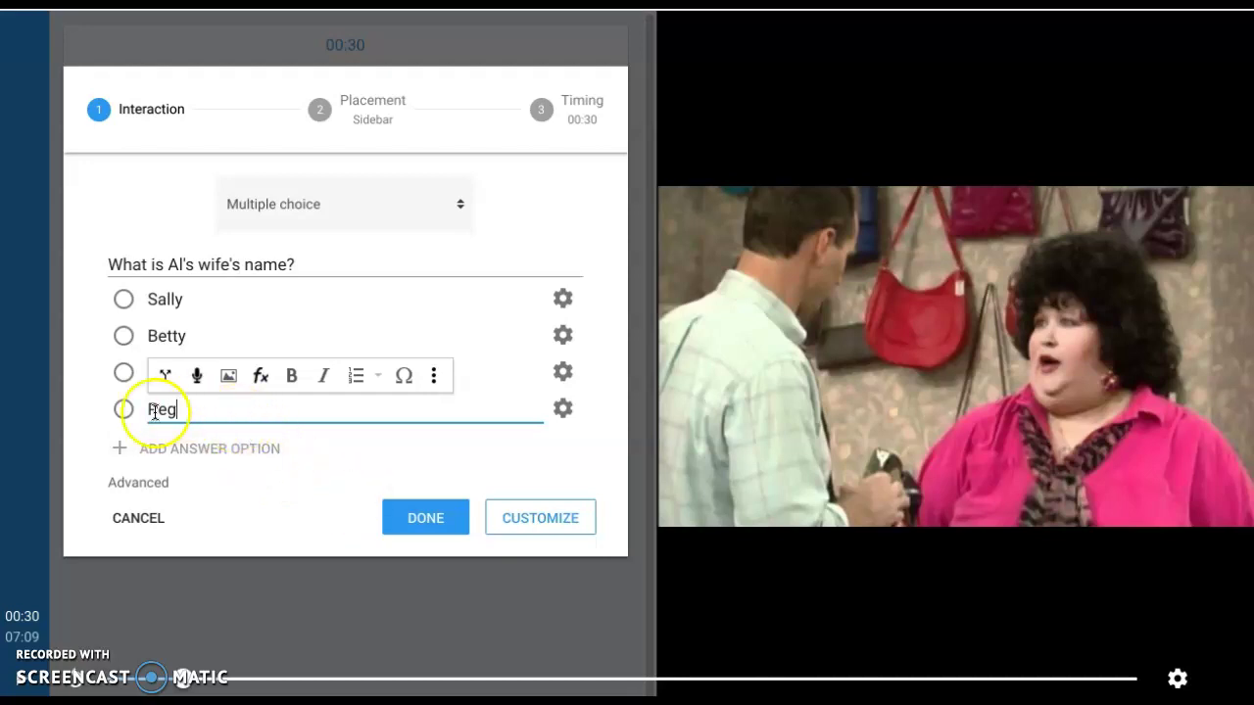
left_click(123, 409)
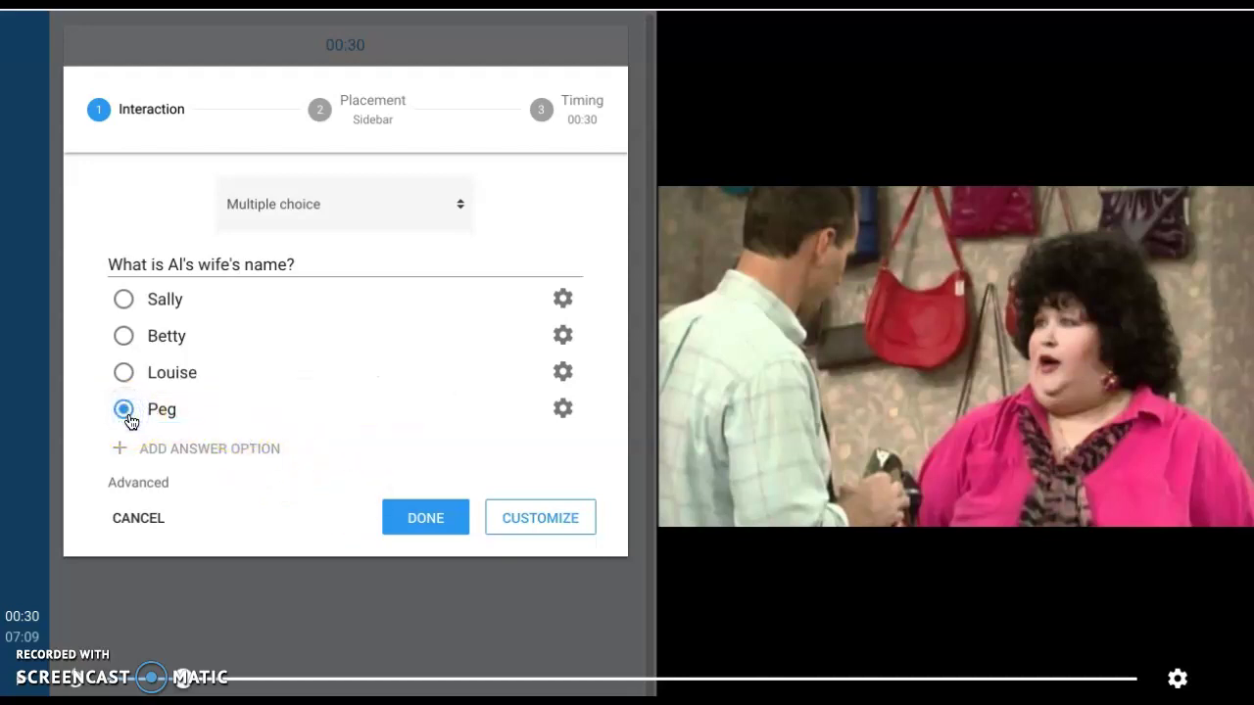
left_click(79, 144)
left_click(302, 329)
Enable rewinding after the interaction, randomized answer order and more than one attempt in the advanced options, and save the interaction.
left_click(151, 485)
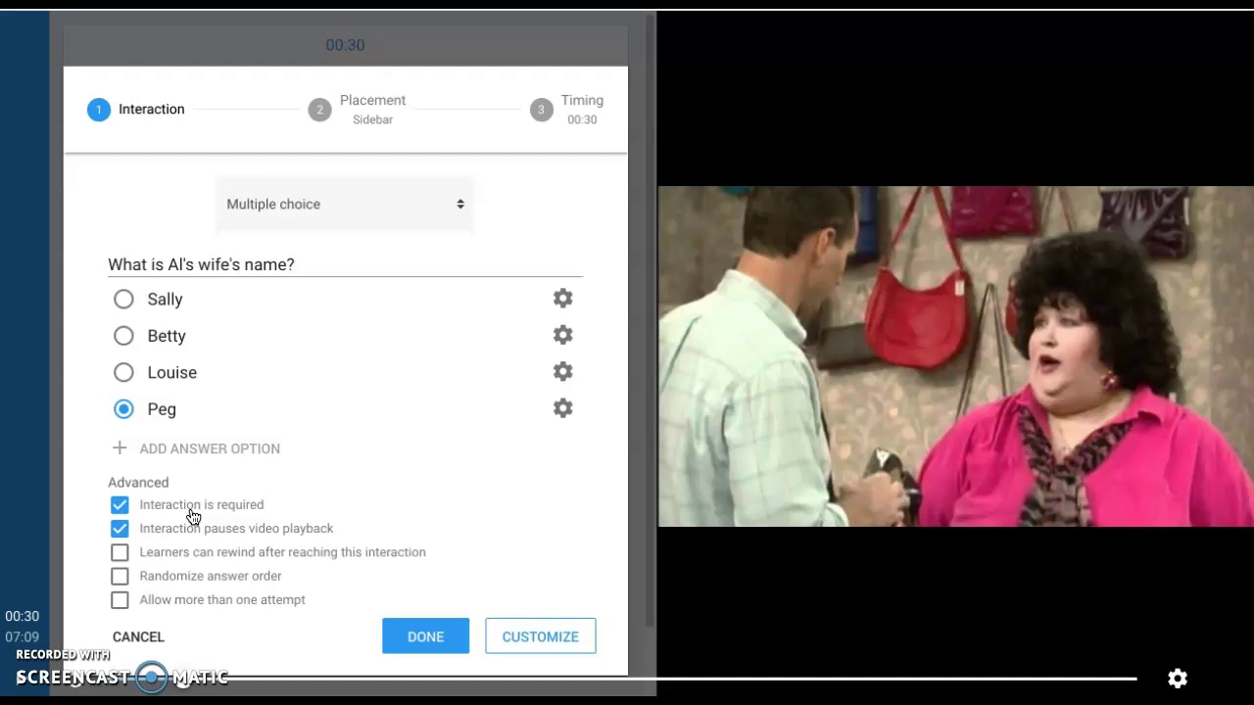
left_click(185, 557)
left_click(187, 579)
left_click(190, 606)
left_click(421, 637)
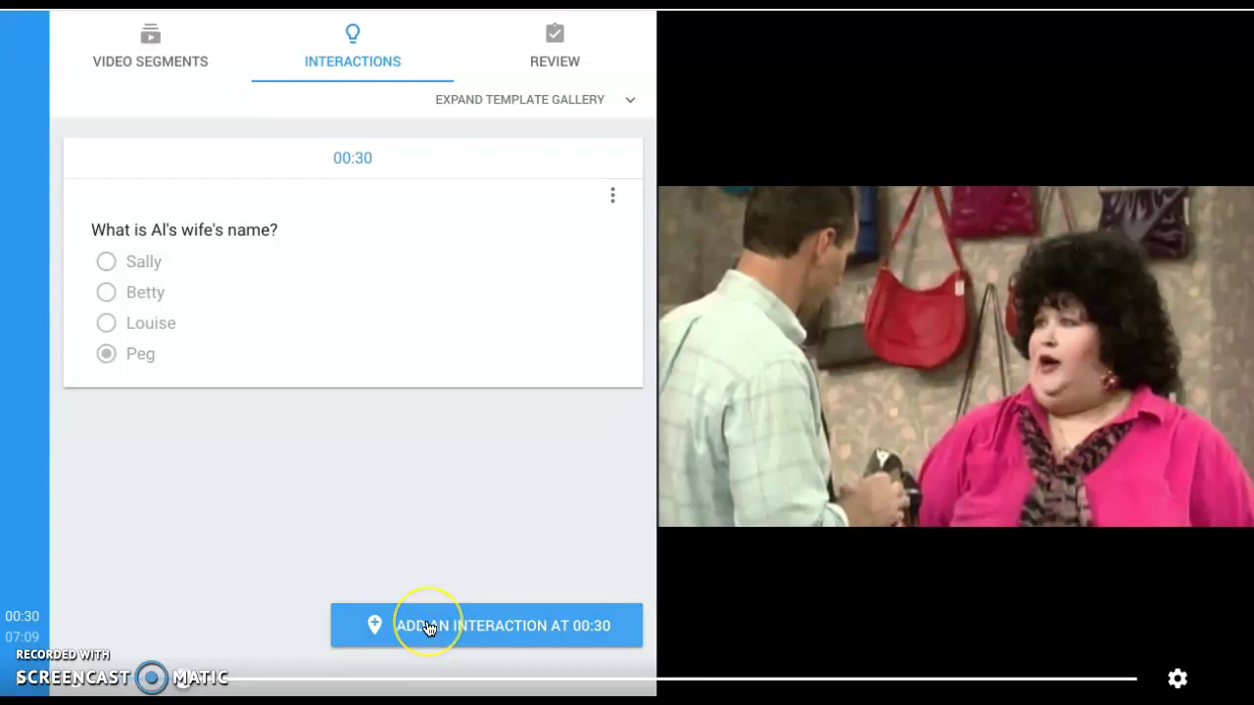
Reopen the 00:30 question in its editor to check it, and close it again.
mouse_move(236, 303)
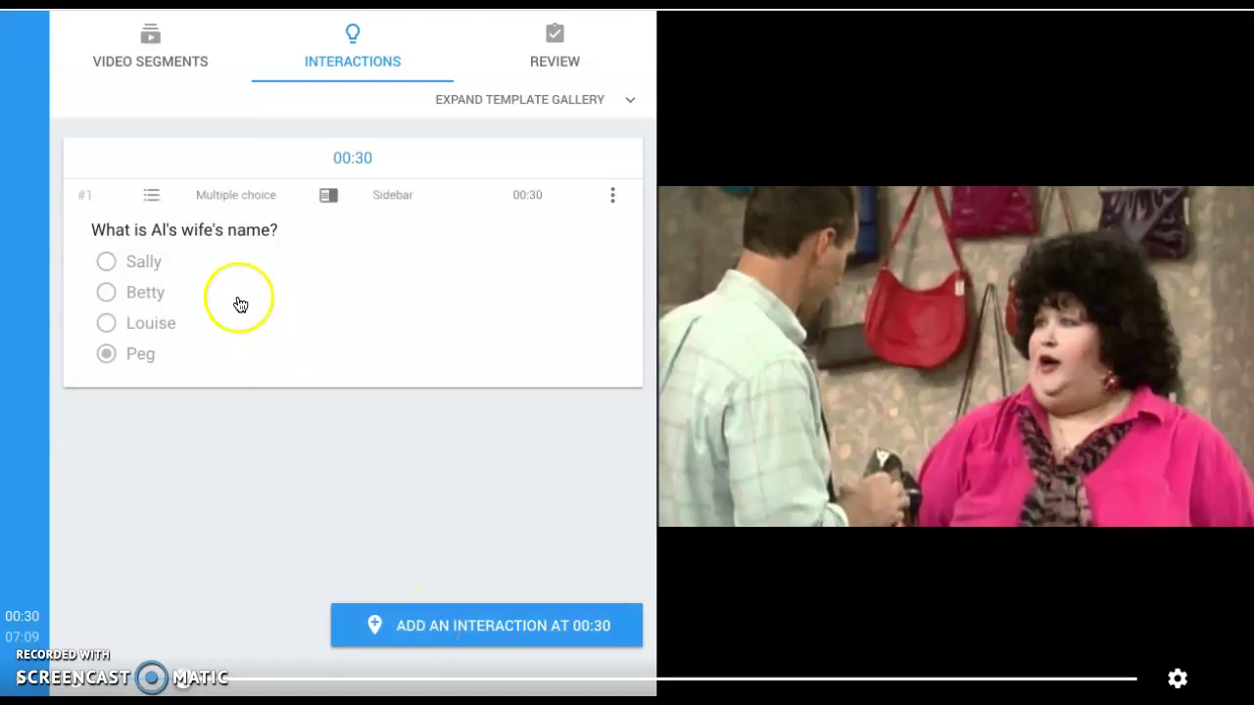
left_click(294, 197)
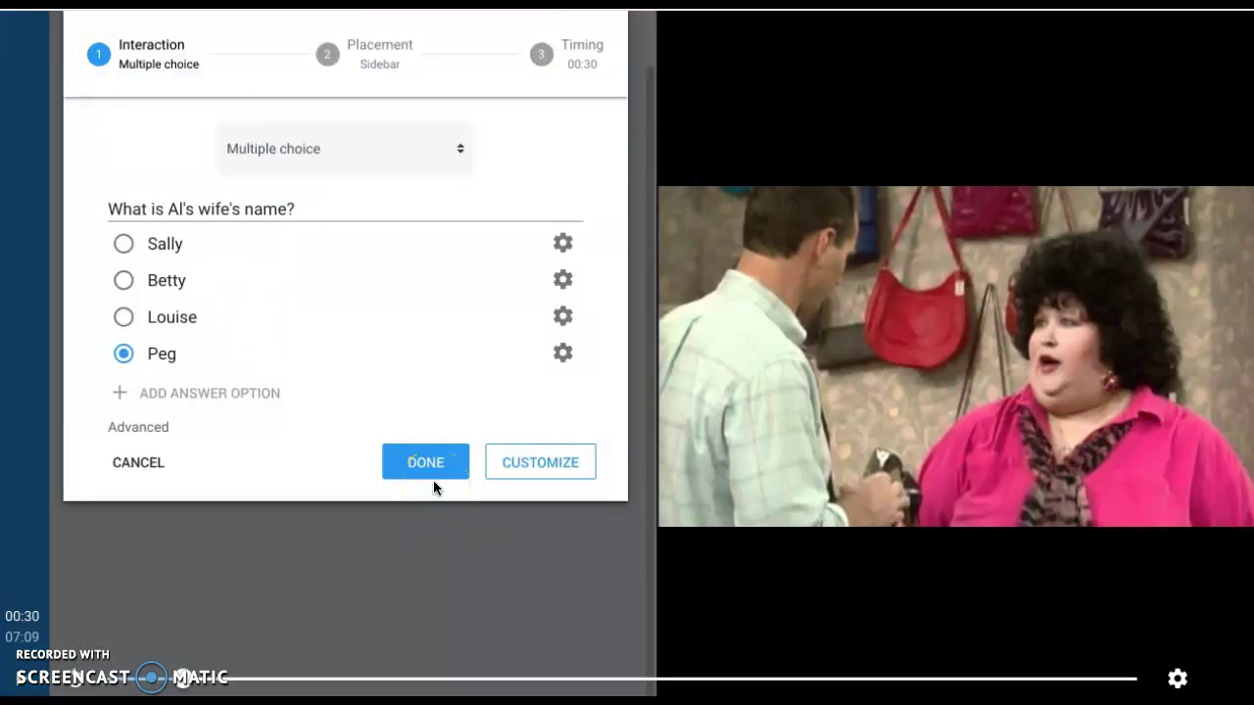
left_click(435, 472)
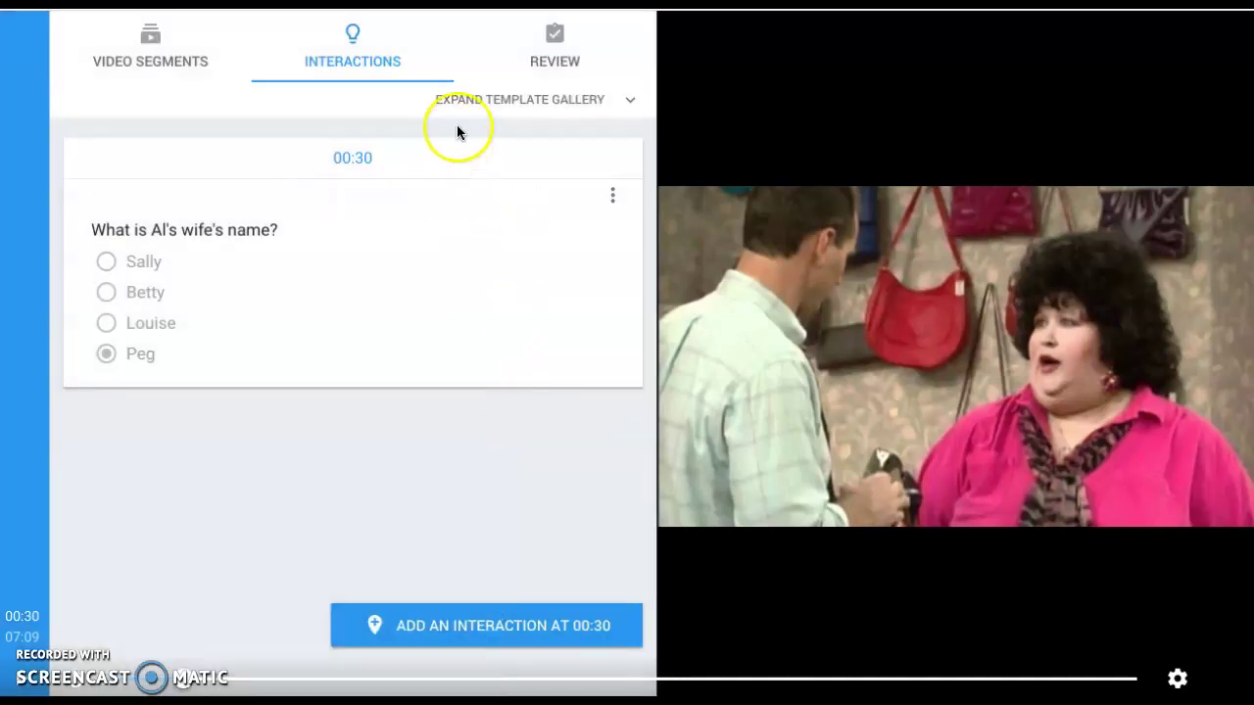
Go to the bulb's review stage and examine the playback options, privacy and tags settings.
left_click(546, 54)
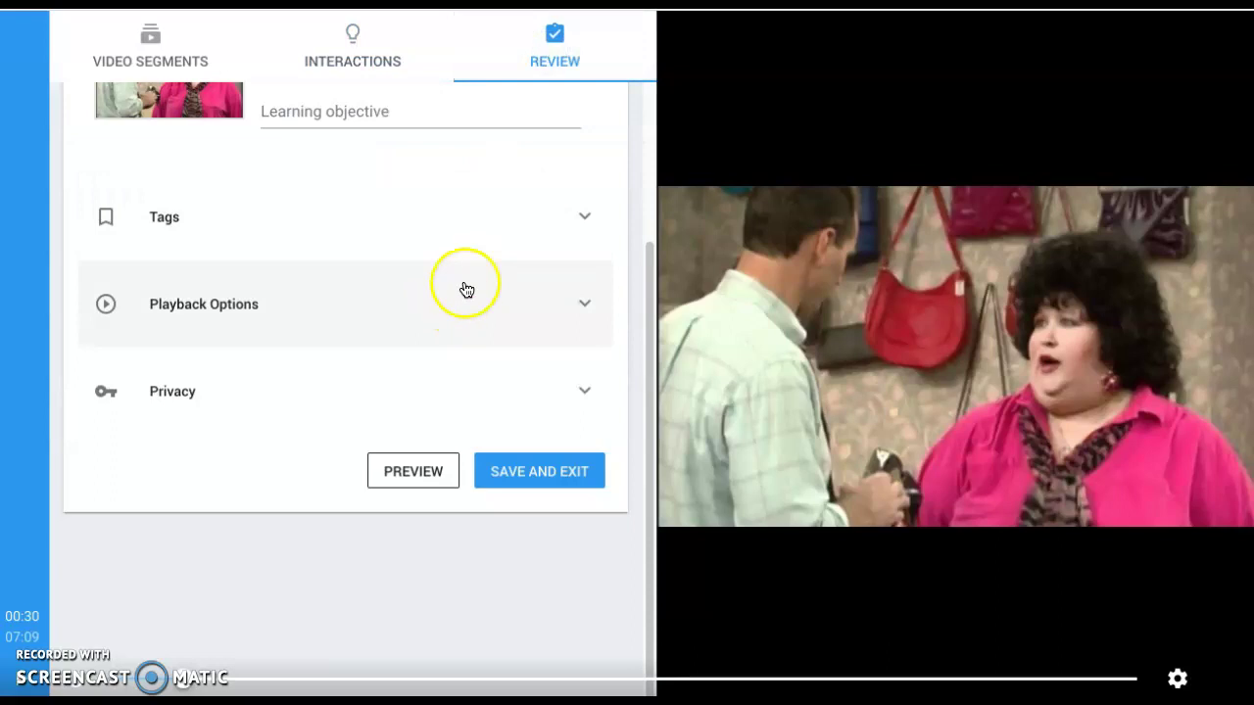
left_click(503, 318)
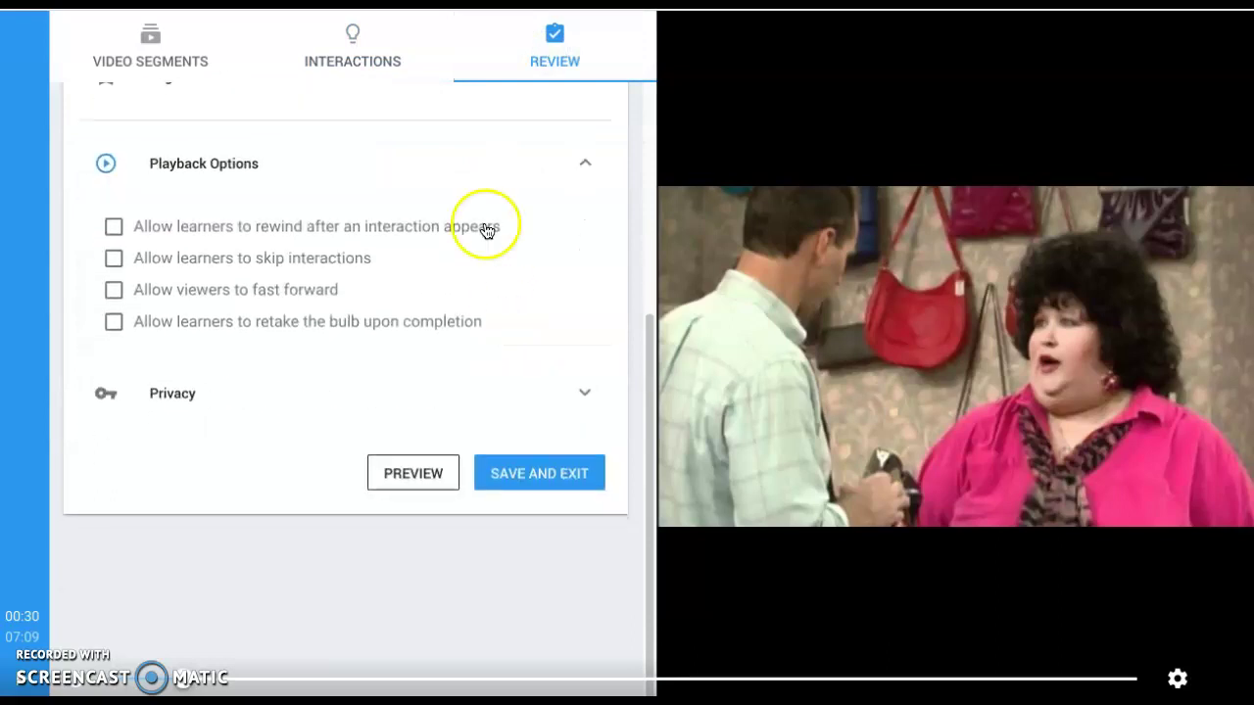
left_click(479, 185)
left_click(461, 414)
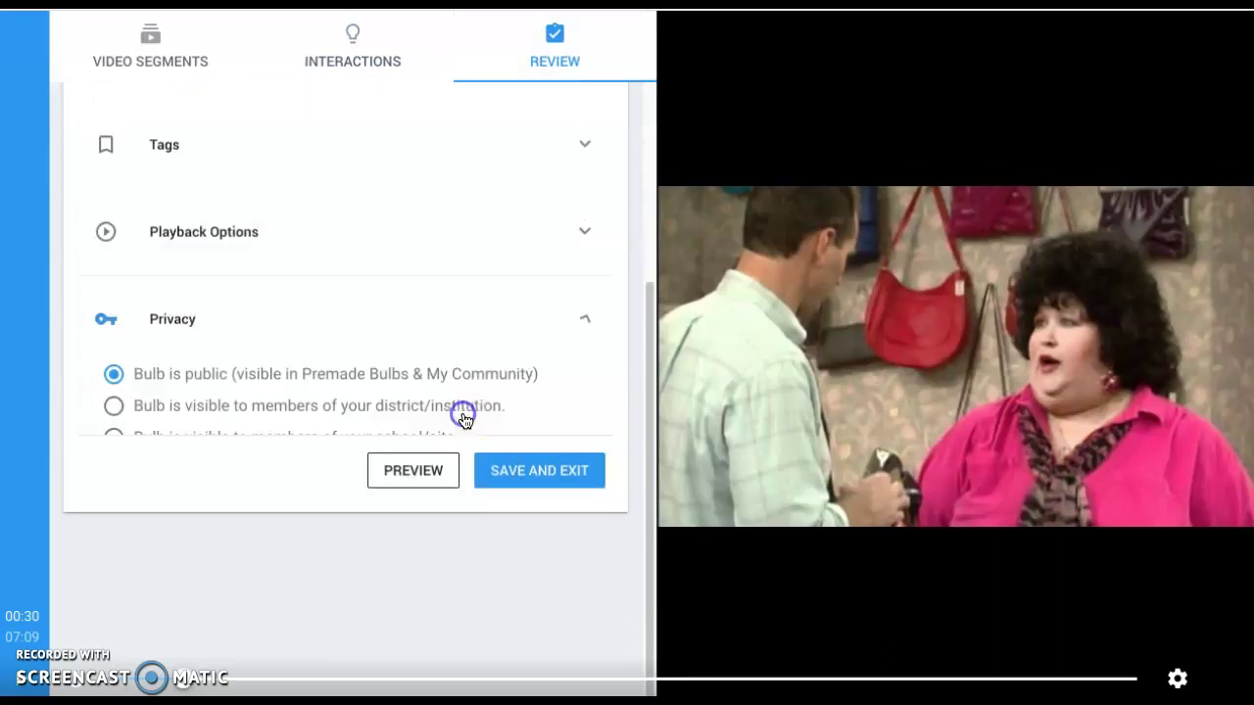
left_click(461, 274)
left_click(442, 216)
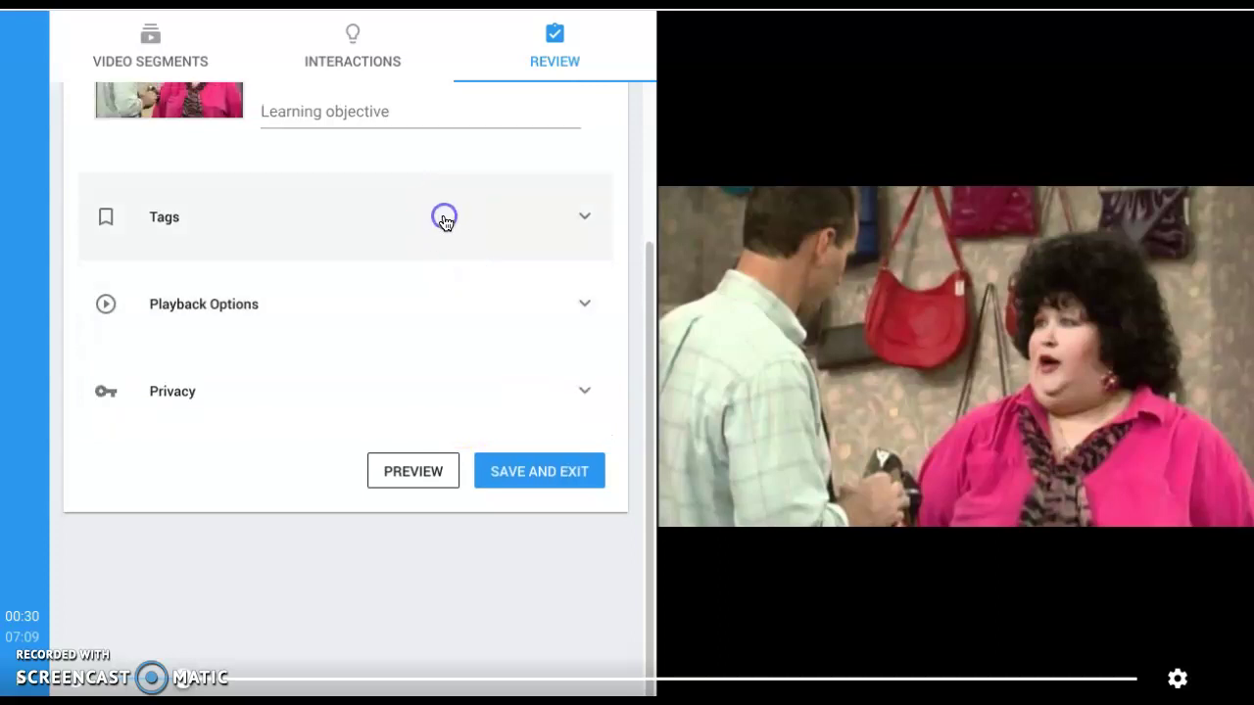
scroll(441, 223, "down", 3)
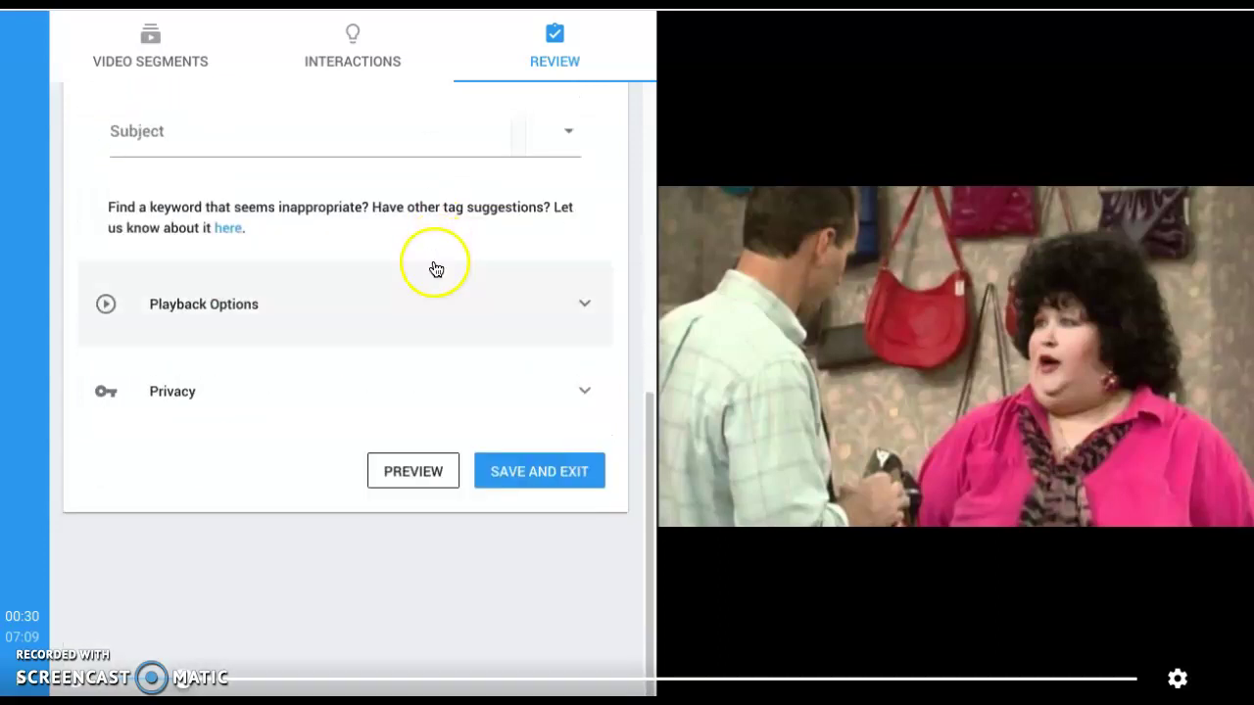
Look through the subject tag choices without selecting any, and save and exit the bulb.
left_click(428, 146)
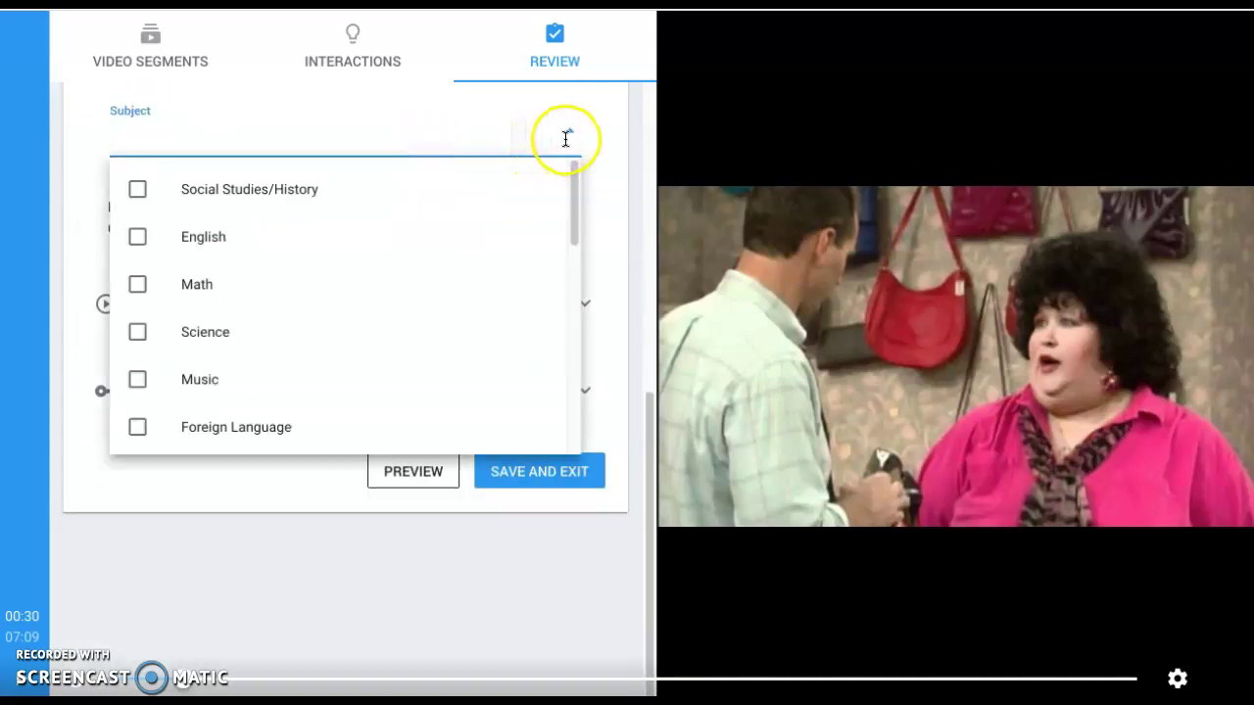
left_click(359, 504)
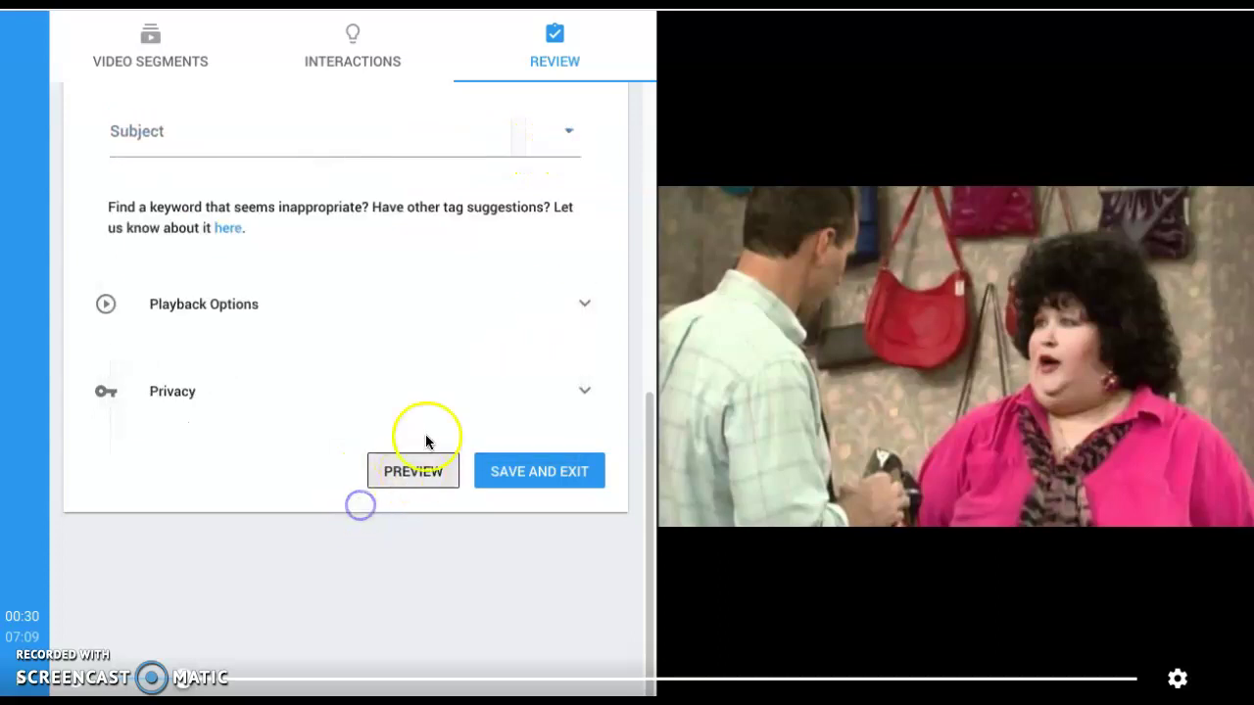
left_click(505, 475)
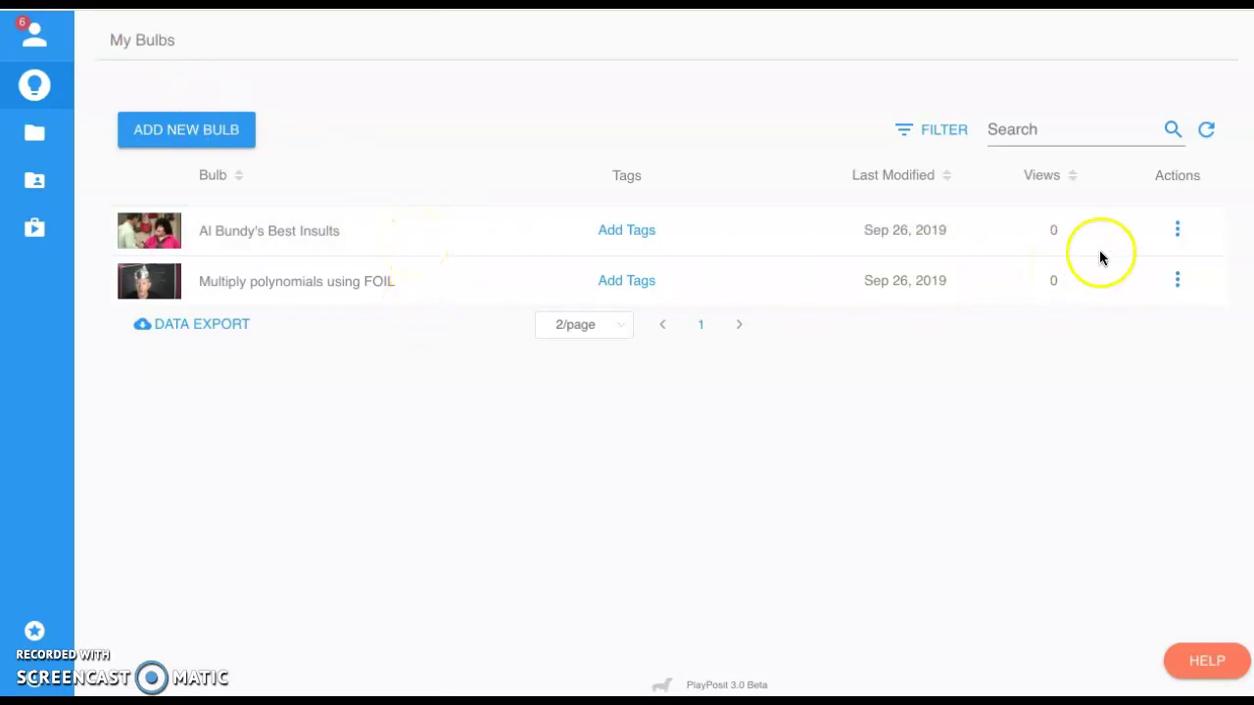
View the assignment options for the Al Bundy's Best Insults bulb and close them without assigning it.
left_click(1178, 233)
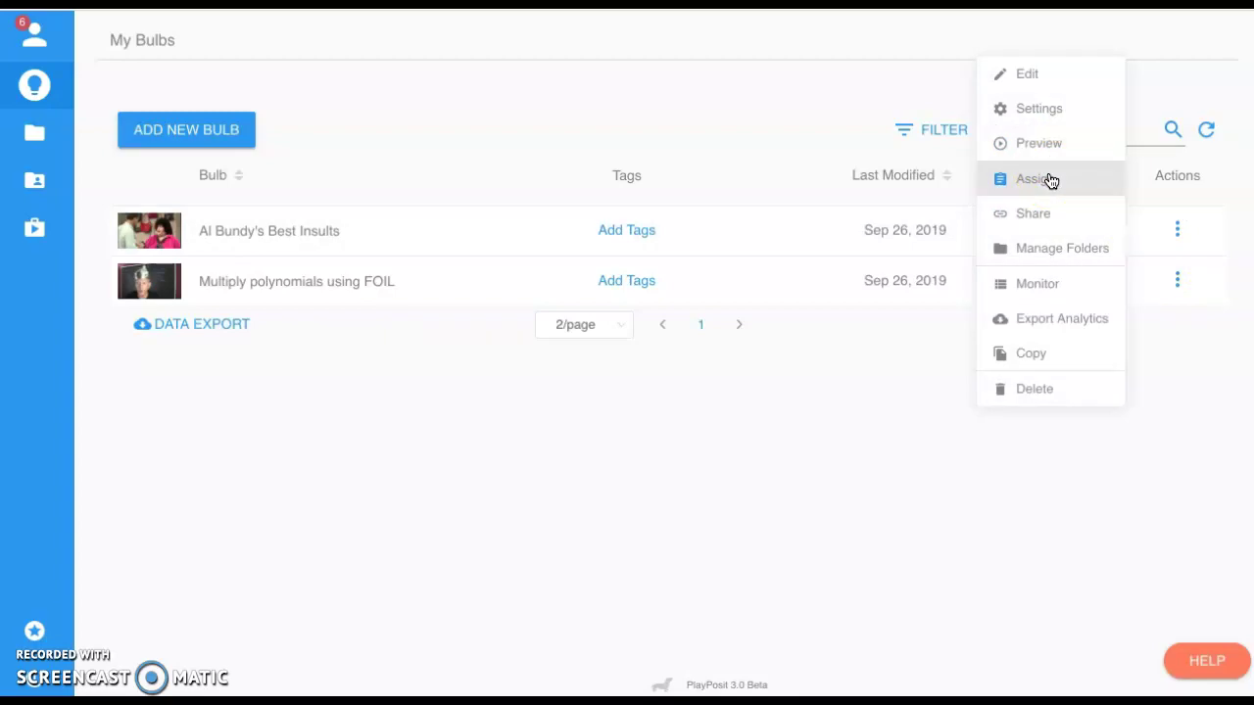
left_click(1048, 179)
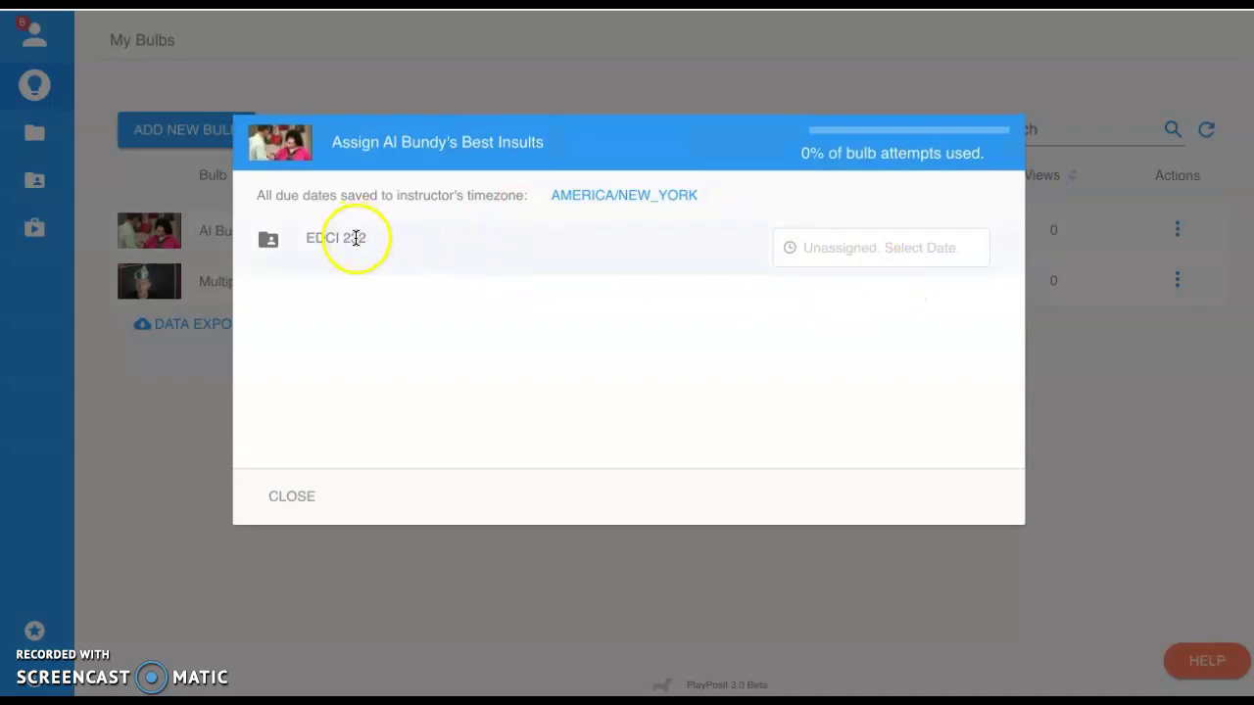
left_click(308, 498)
Examine the preview link and learner assignment options for sharing Al Bundy's Best Insults, and close the sharing dialog.
left_click(1176, 228)
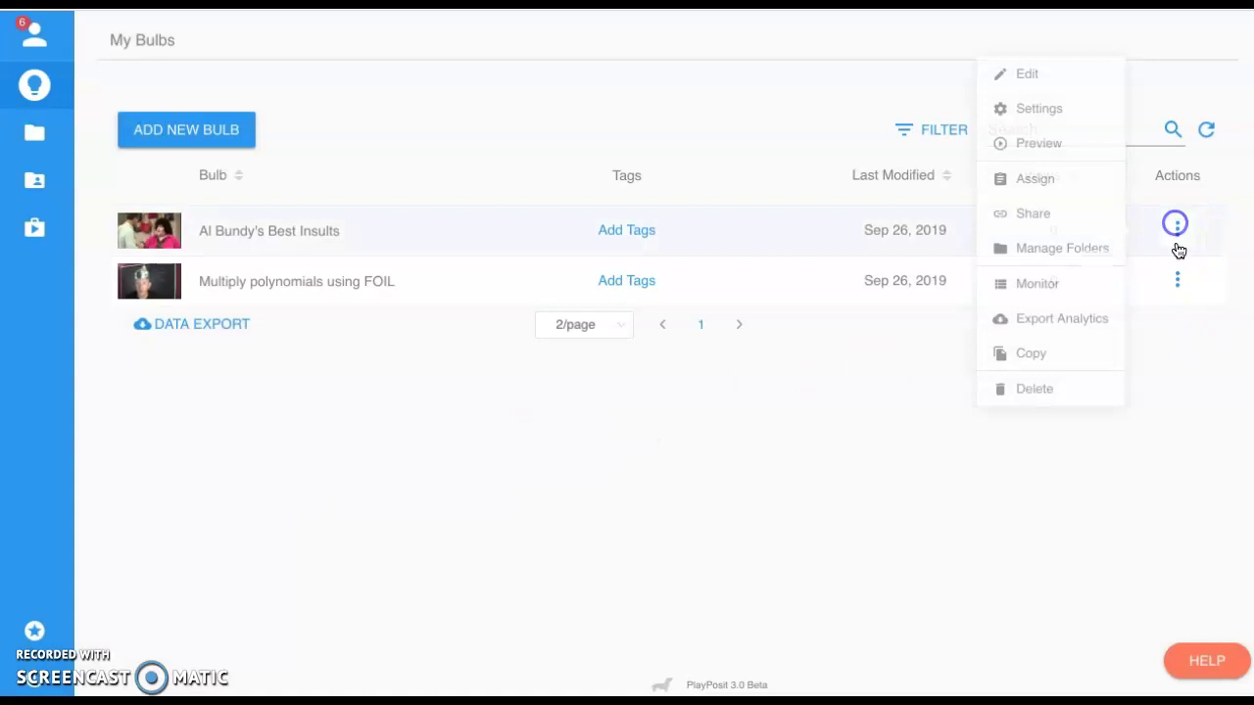
left_click(1064, 223)
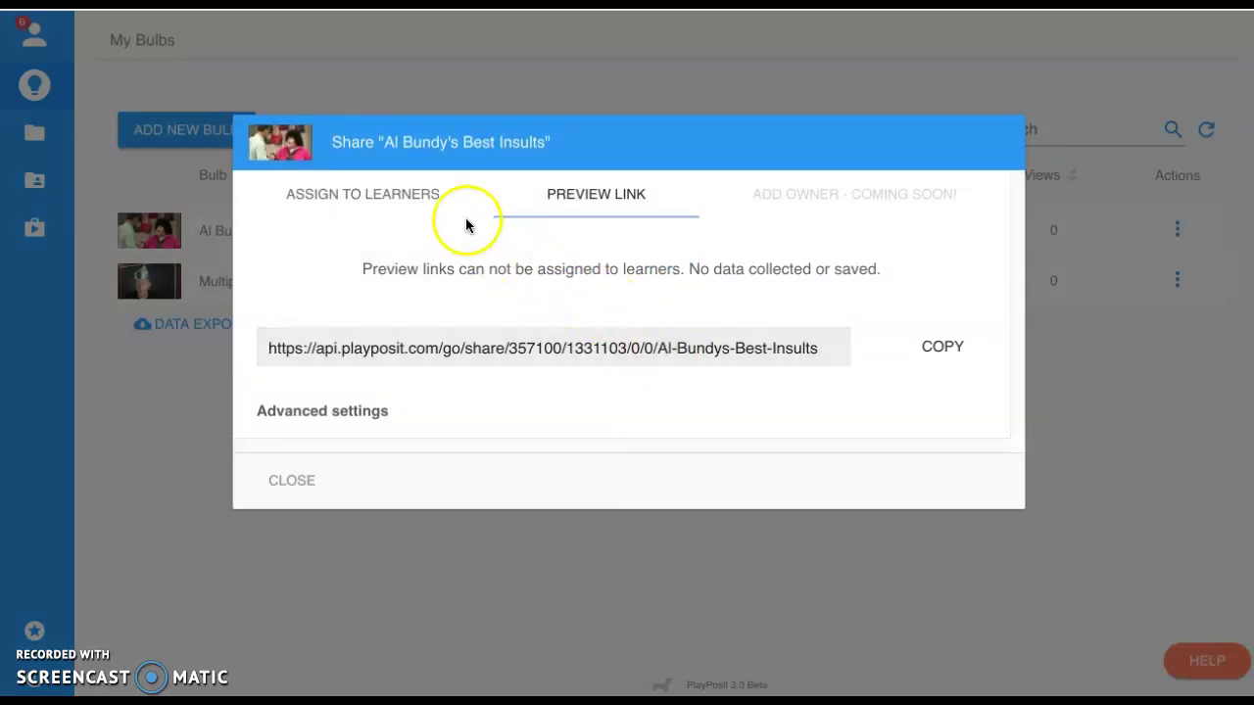
left_click(415, 209)
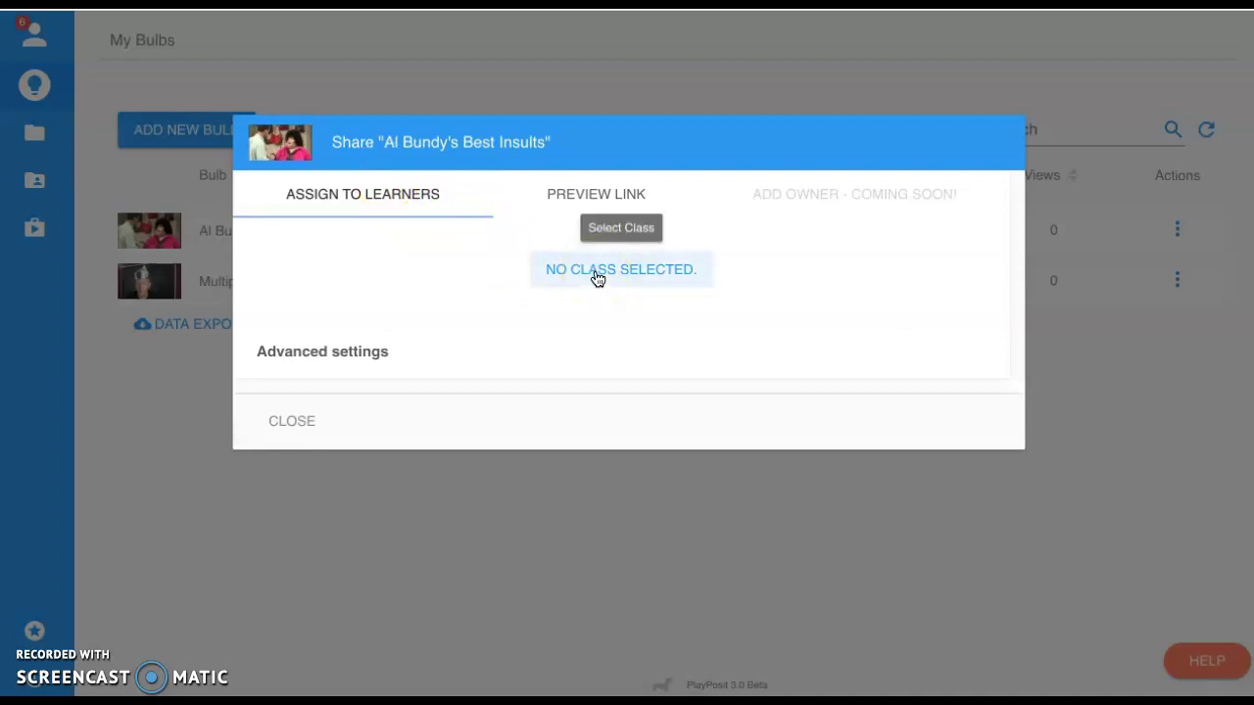
left_click(305, 424)
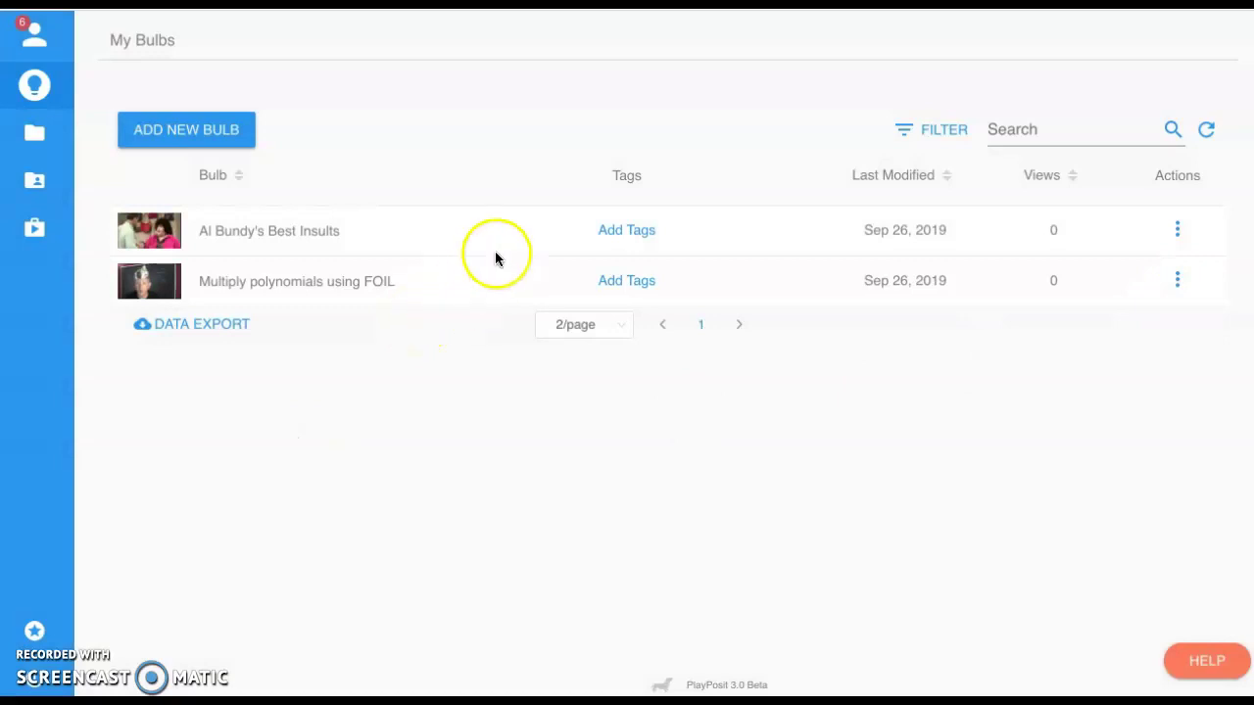
From the bulb's learner sharing options, assign Al Bundy's Best Insults to class EDCI 232 with due date 09/26/2019 12:00 AM.
left_click(1178, 231)
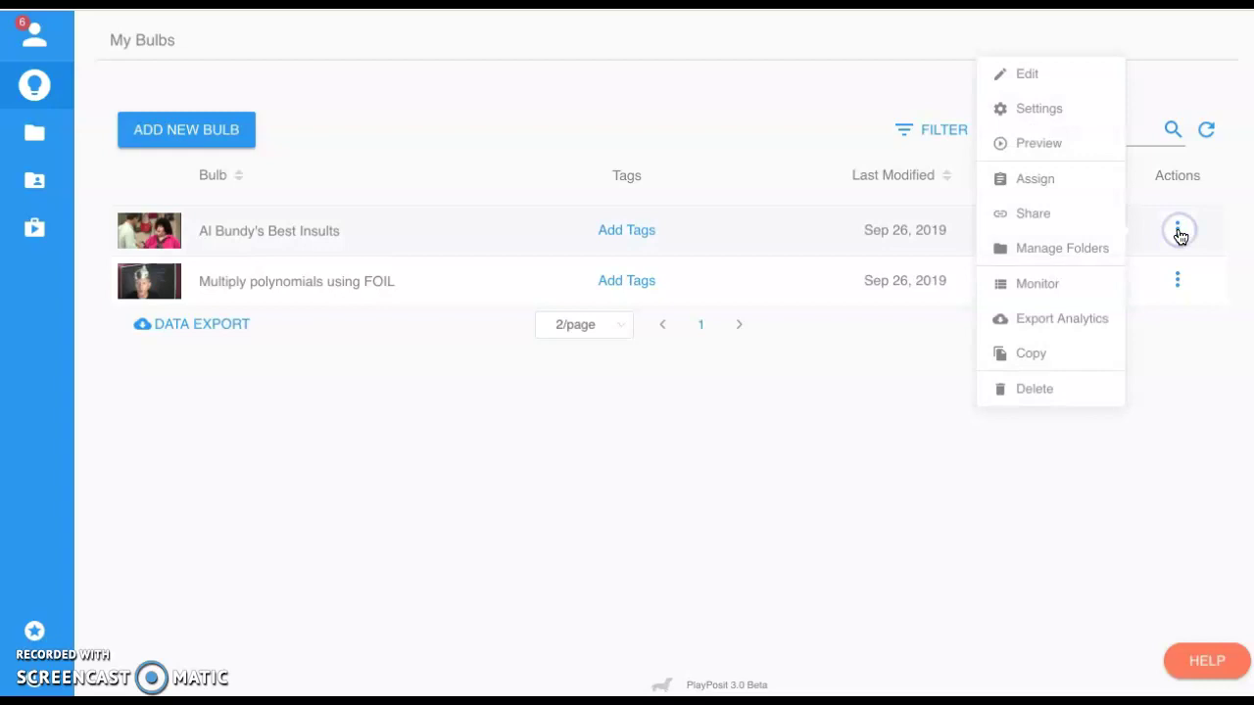
left_click(1058, 214)
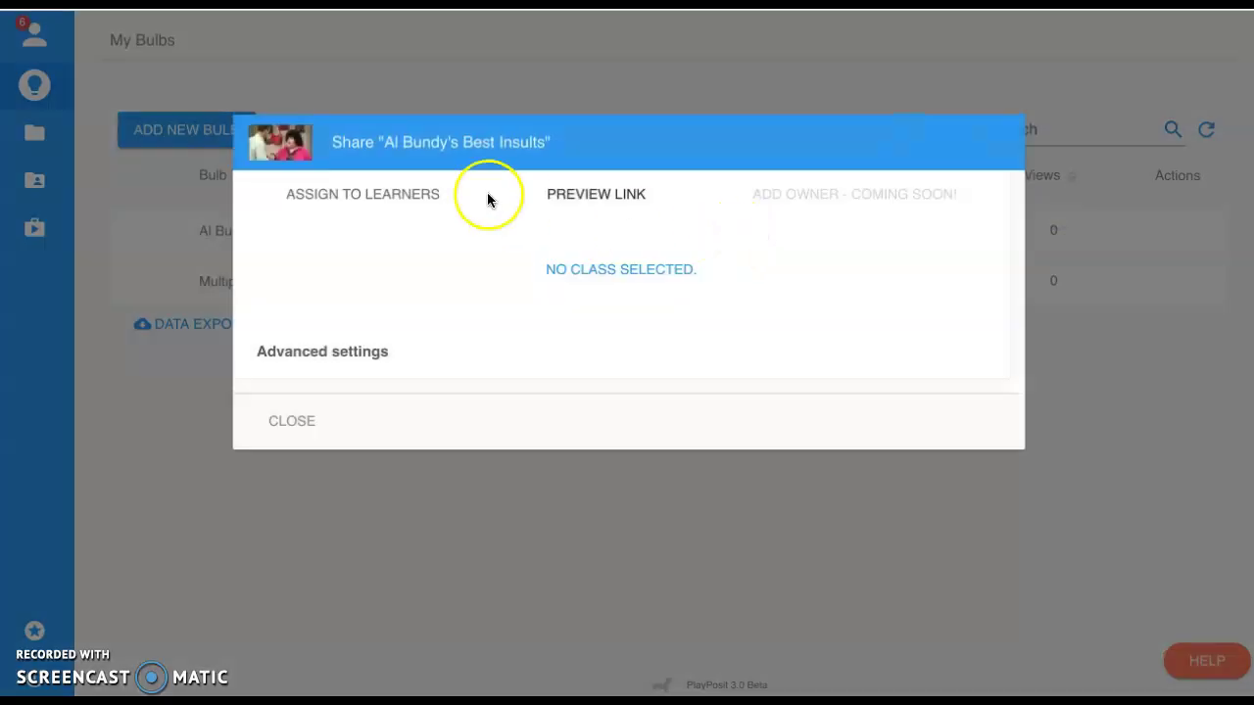
left_click(427, 197)
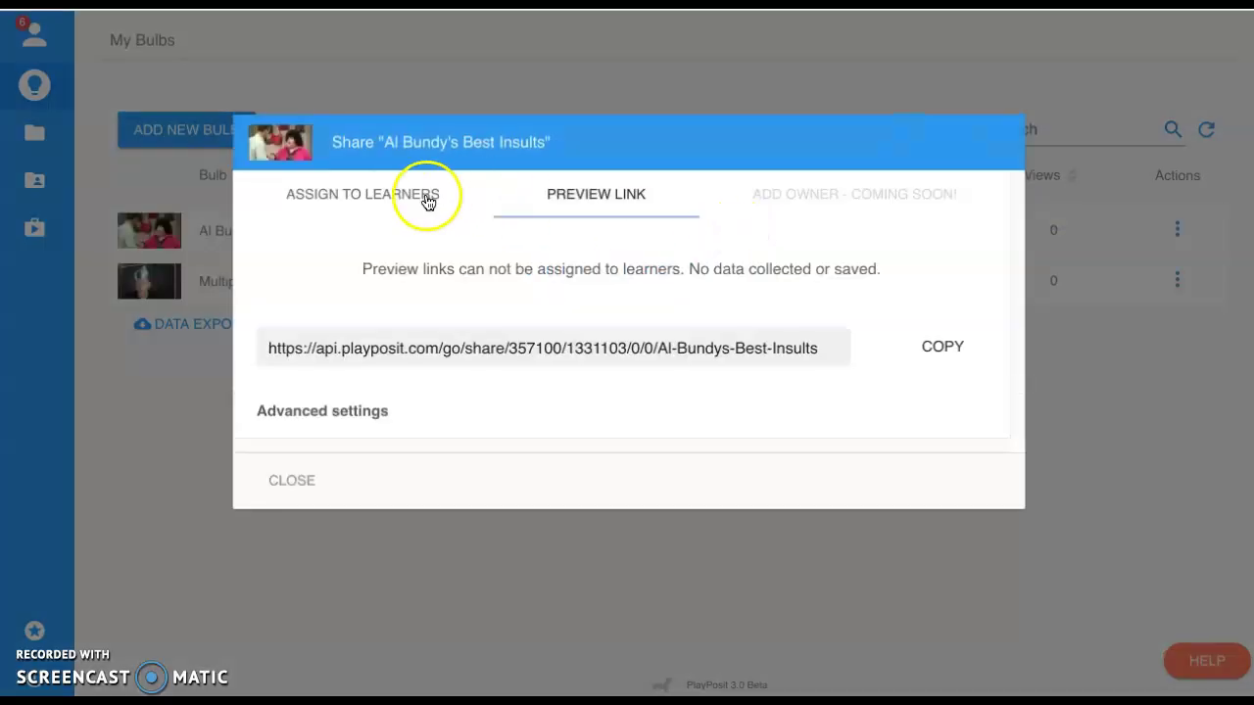
left_click(648, 266)
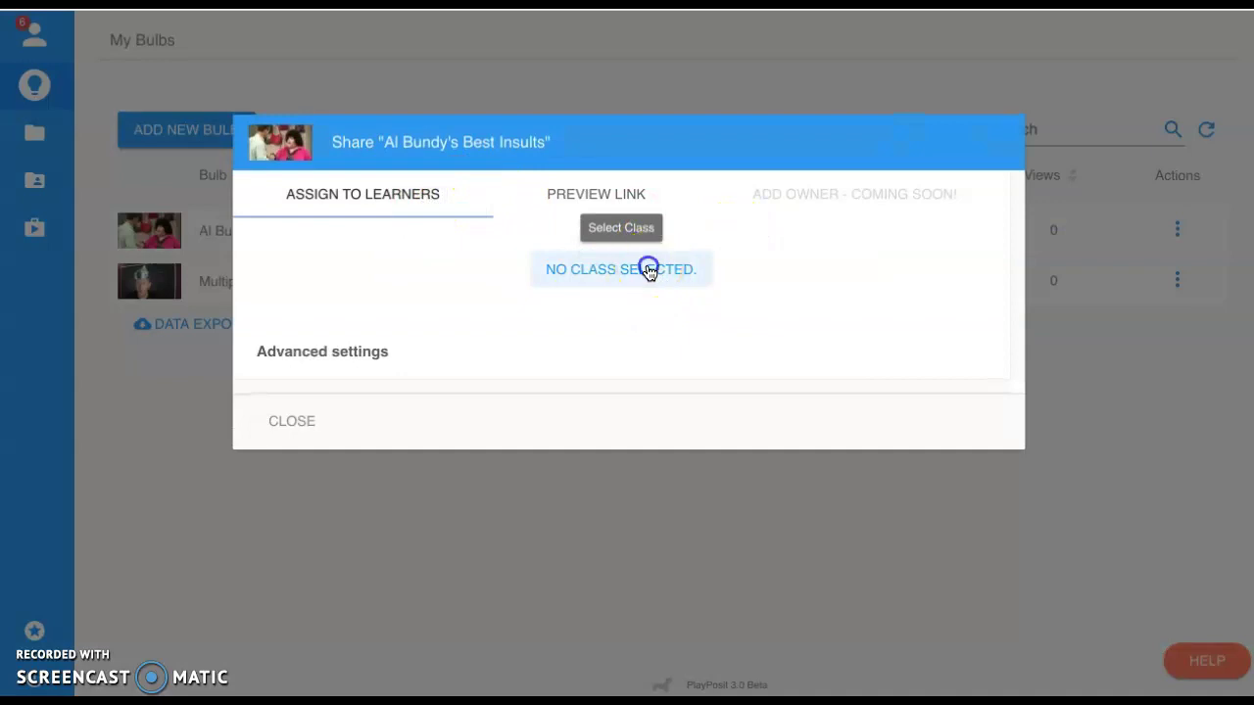
left_click(333, 244)
left_click(857, 248)
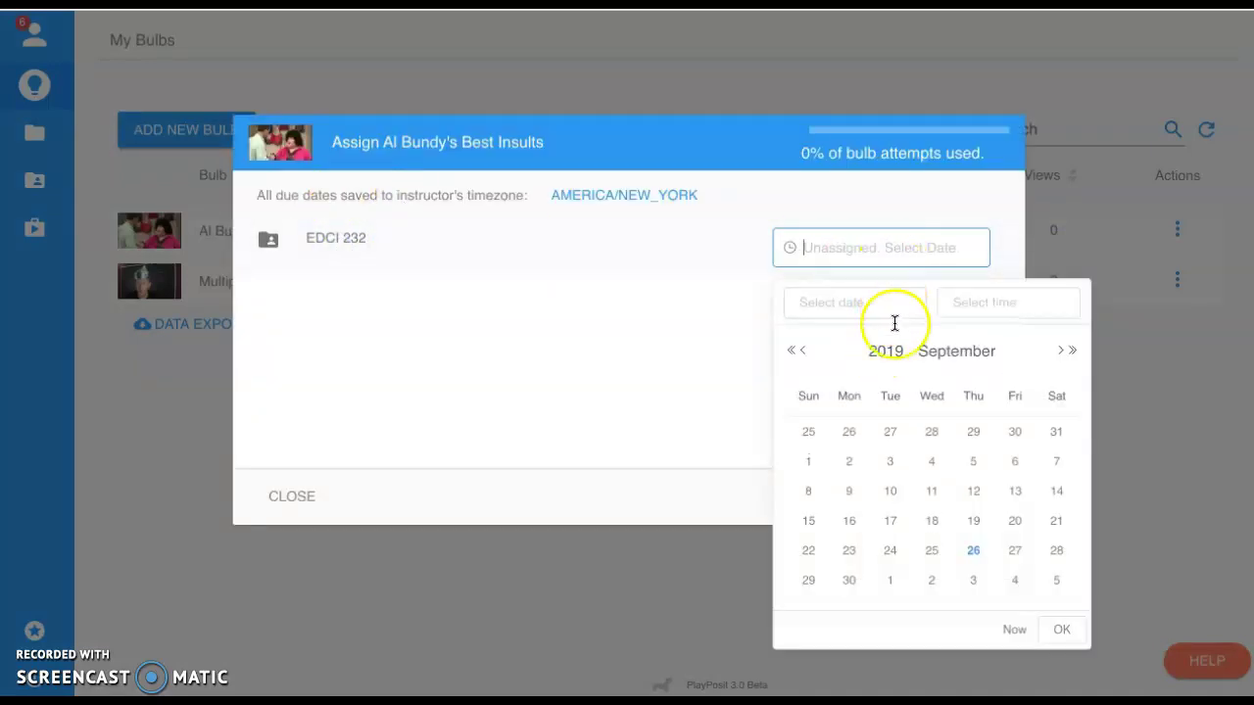
left_click(973, 551)
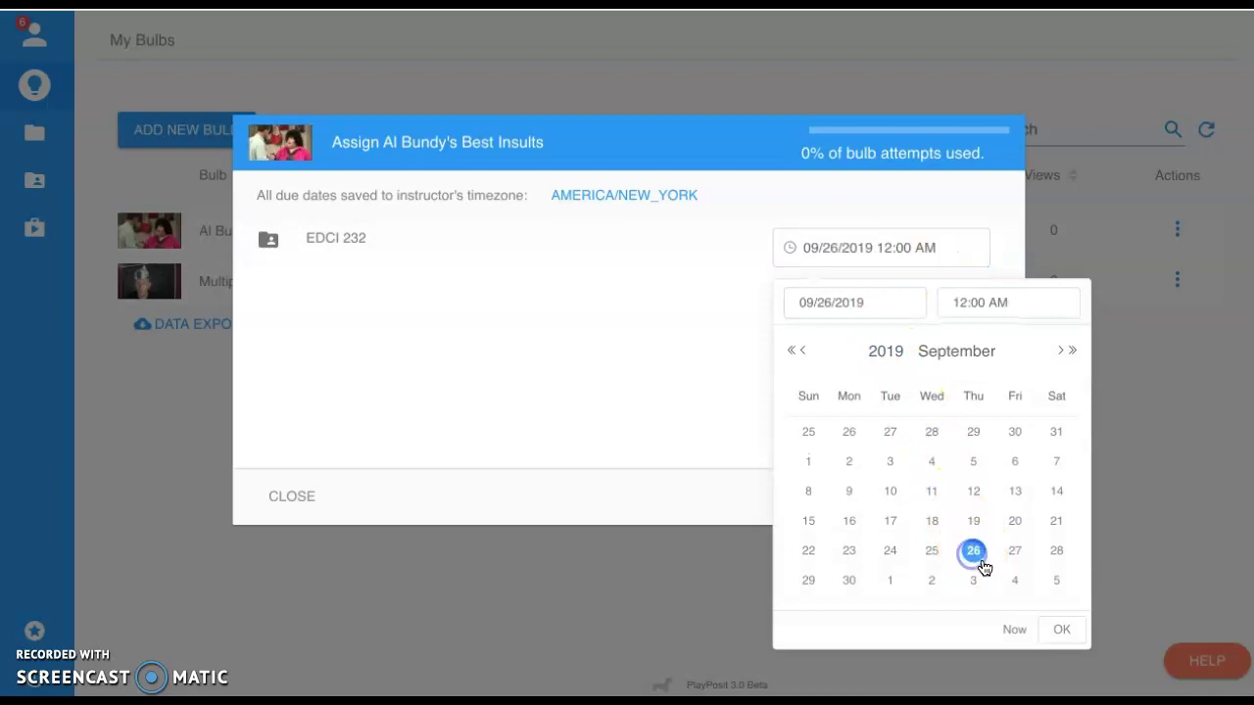
left_click(1060, 630)
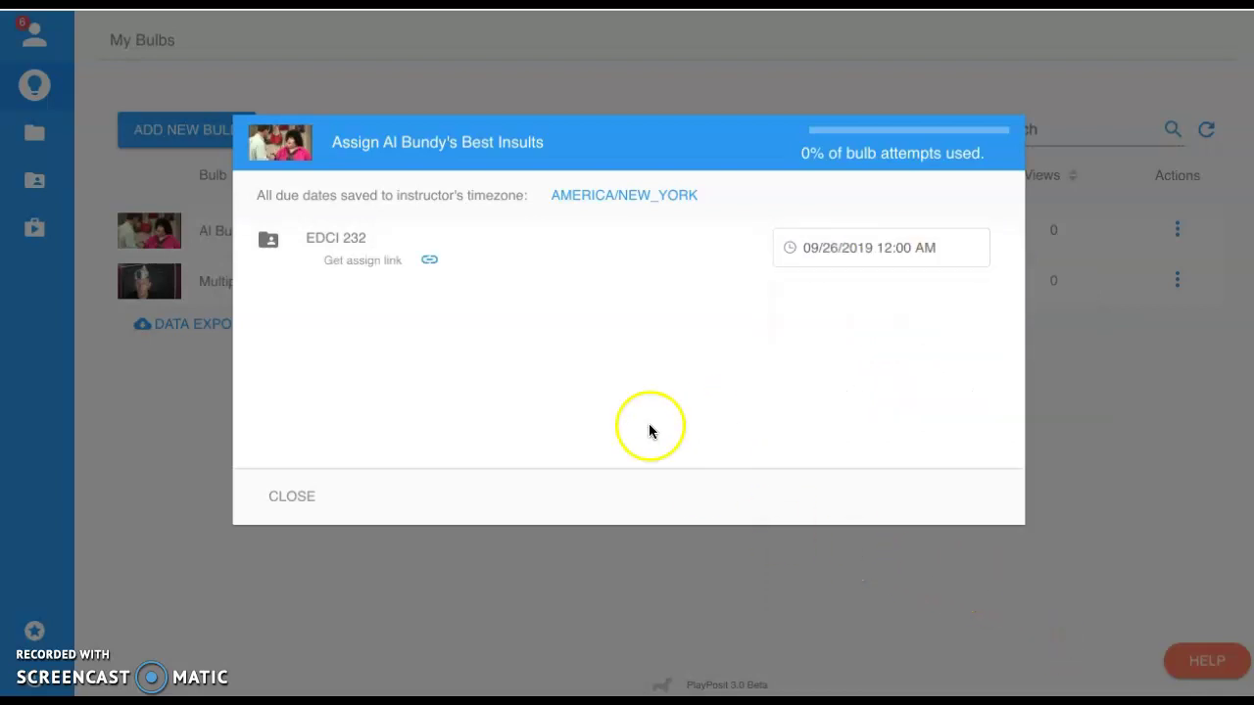
Get the assign link for class EDCI 232, copy it, and close the sharing dialog.
left_click(360, 259)
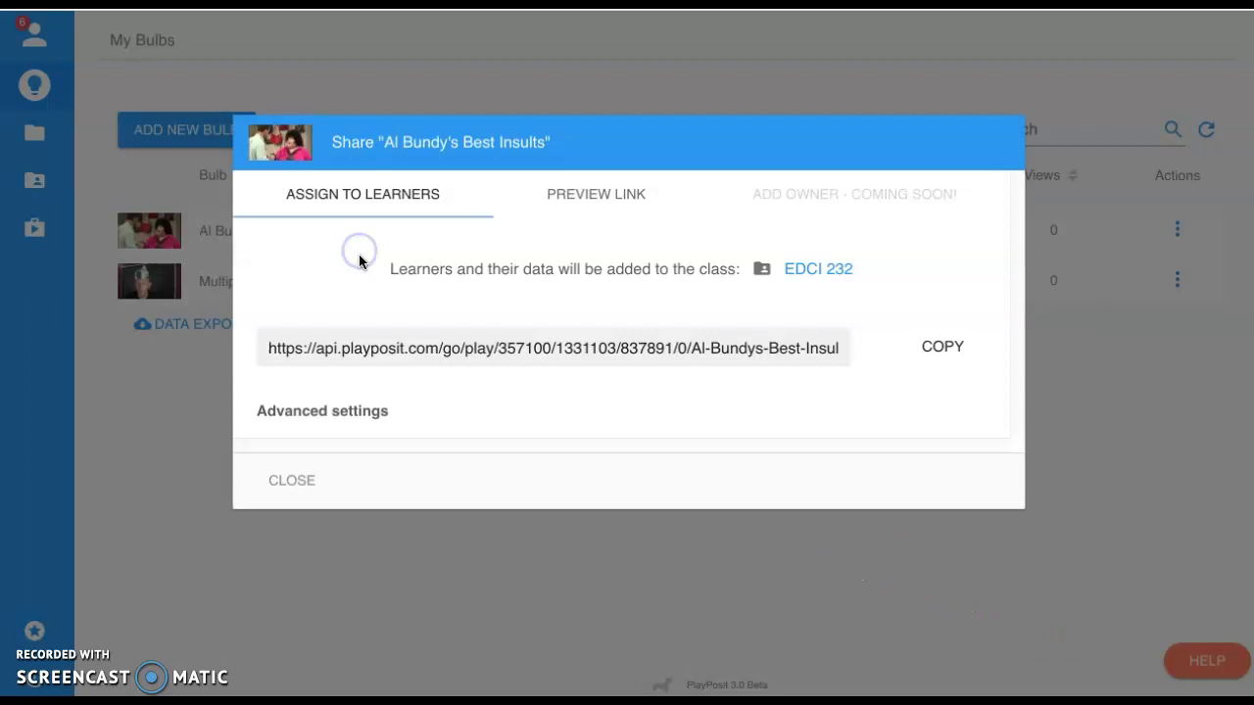
left_click(447, 348)
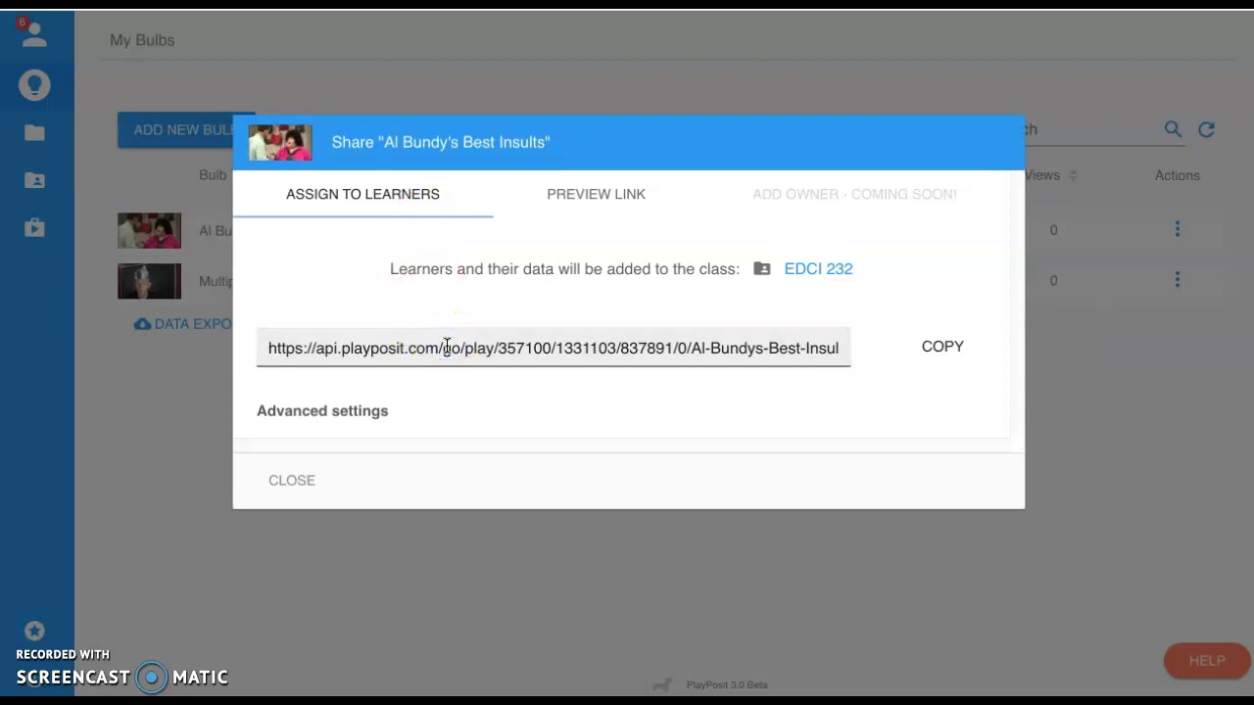
double_click(512, 348)
left_click(931, 343)
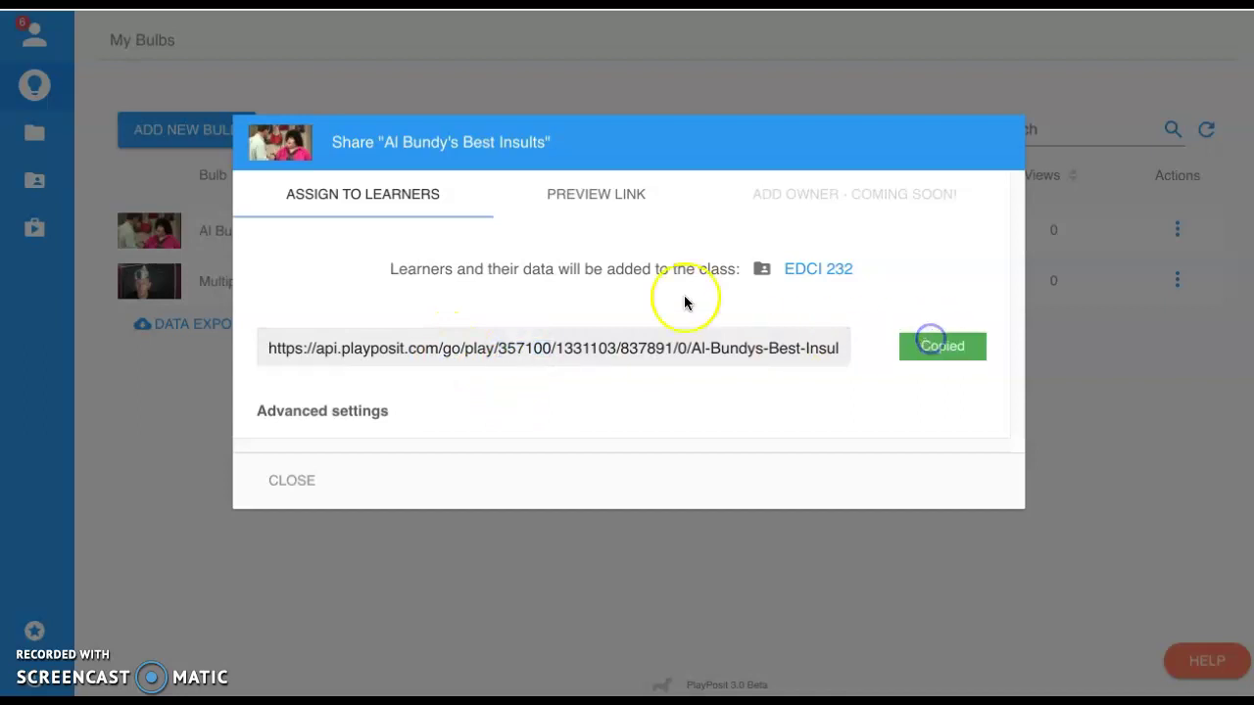
left_click(144, 111)
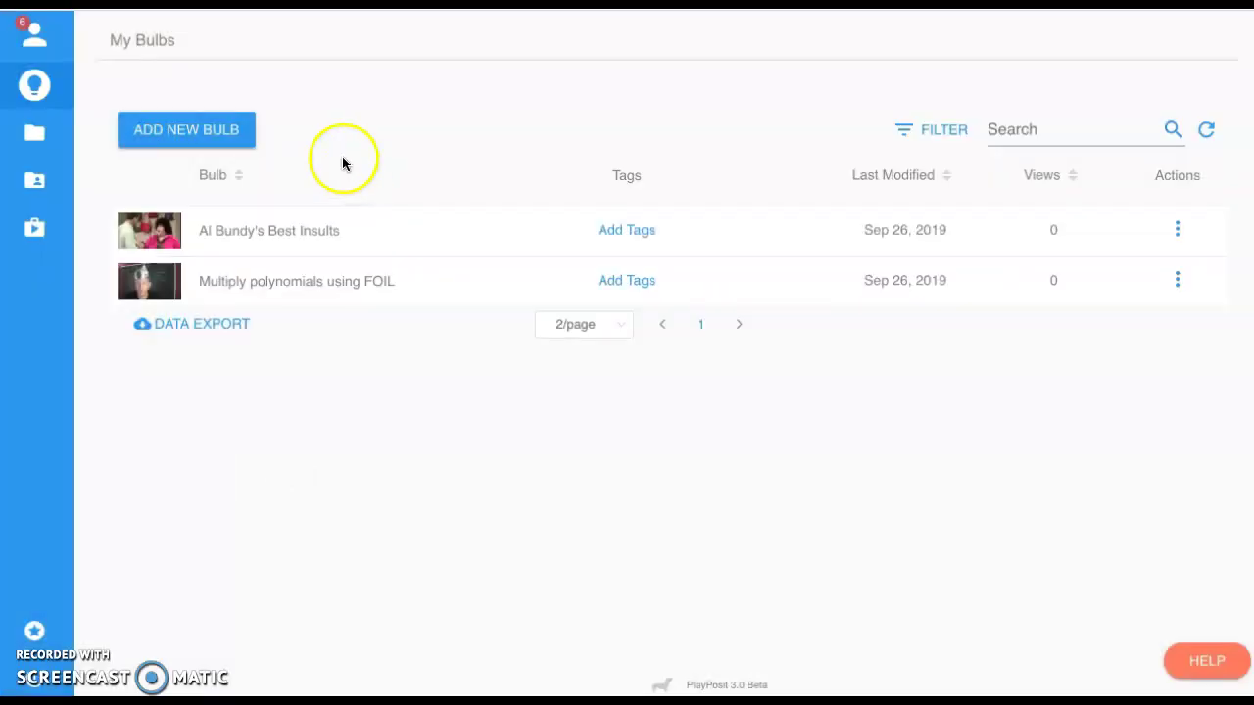
Open the monitoring page of Al Bundy's Best Insults for class EDCI 232 to examine learner results, and return to My Bulbs.
left_click(1195, 235)
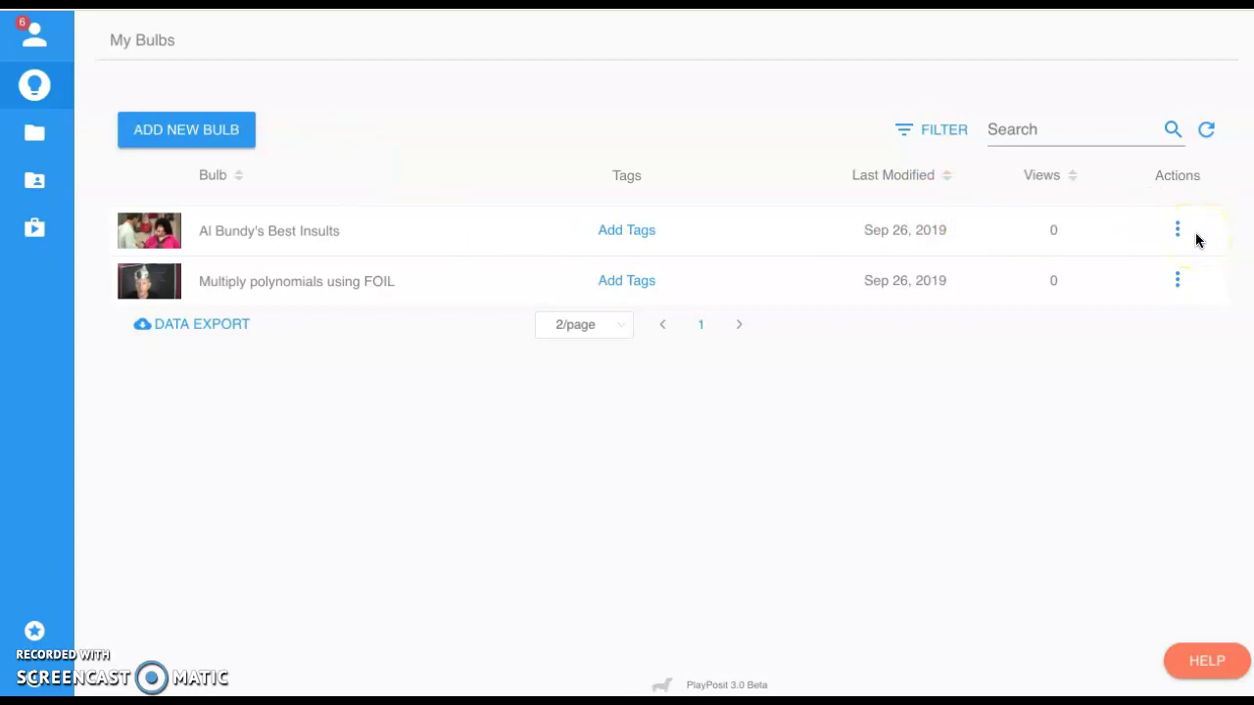
left_click(1177, 230)
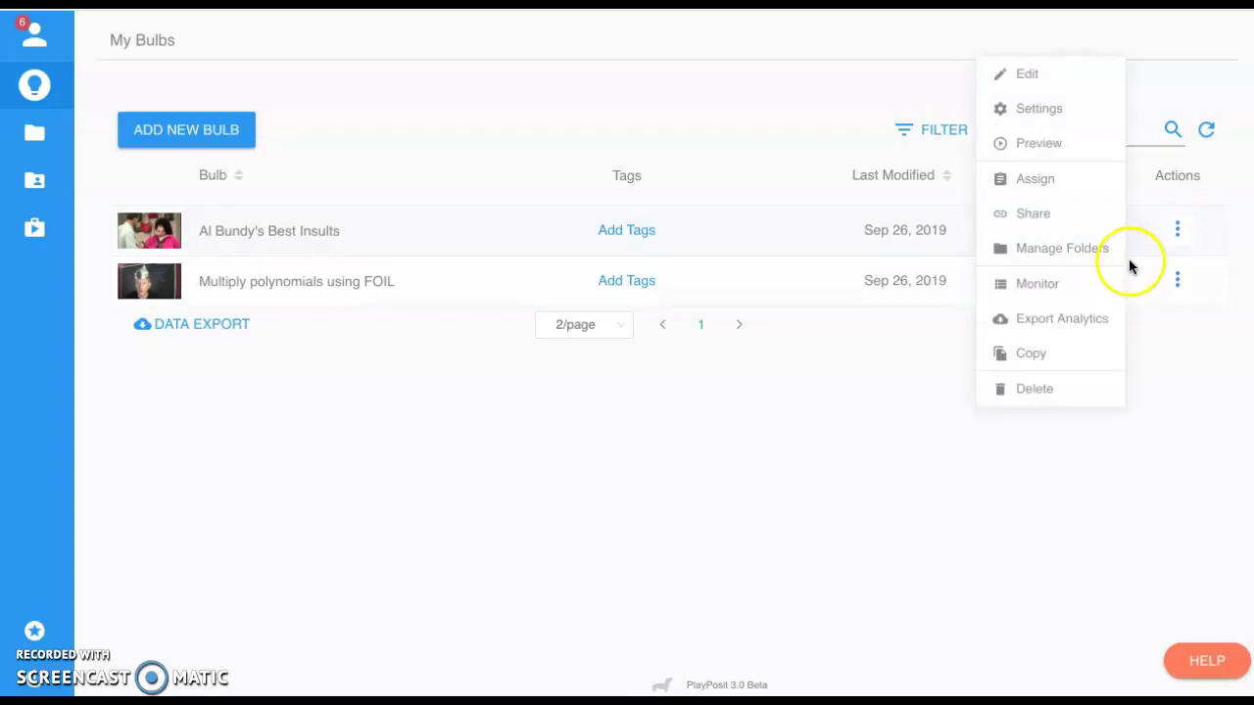
left_click(1064, 283)
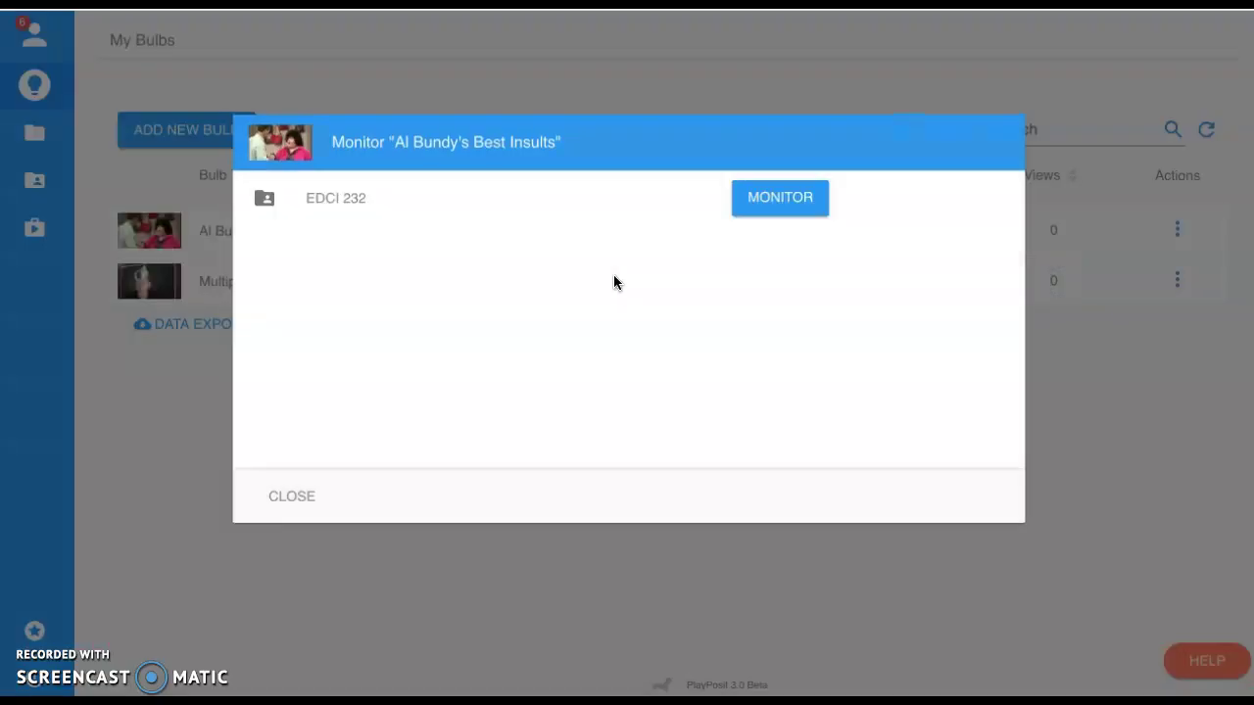
left_click(770, 206)
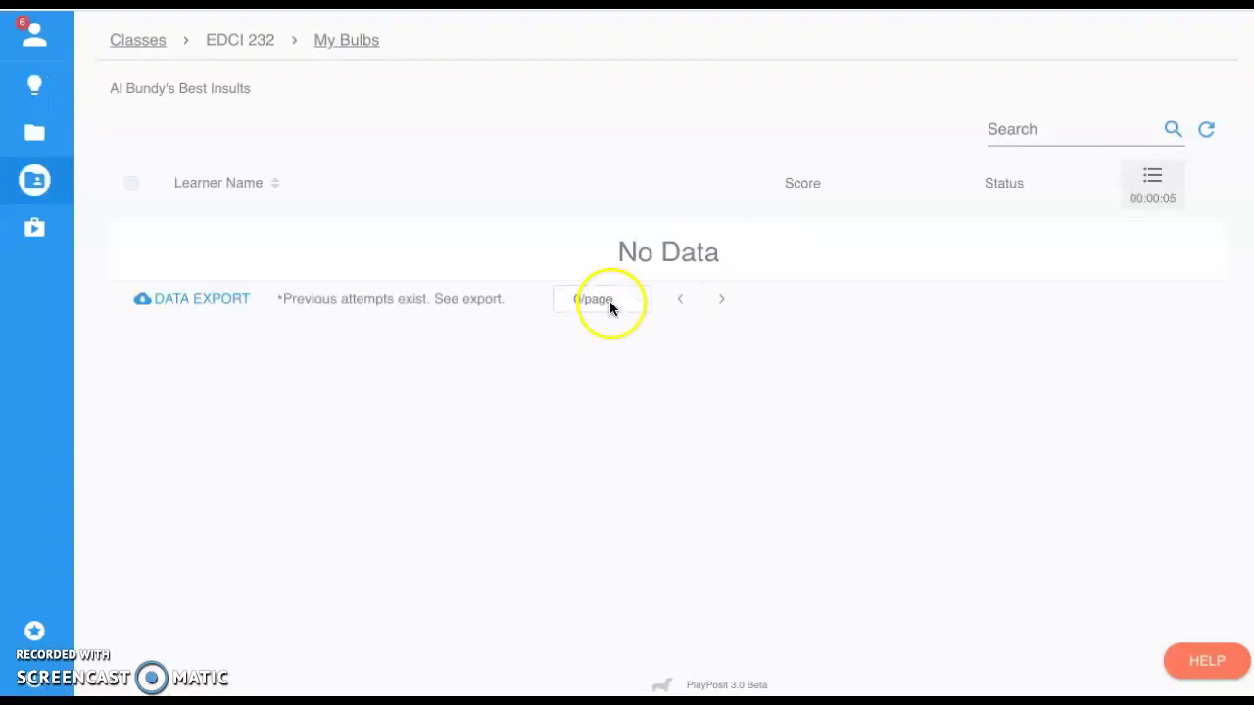
left_click(609, 300)
key("alt+Left")
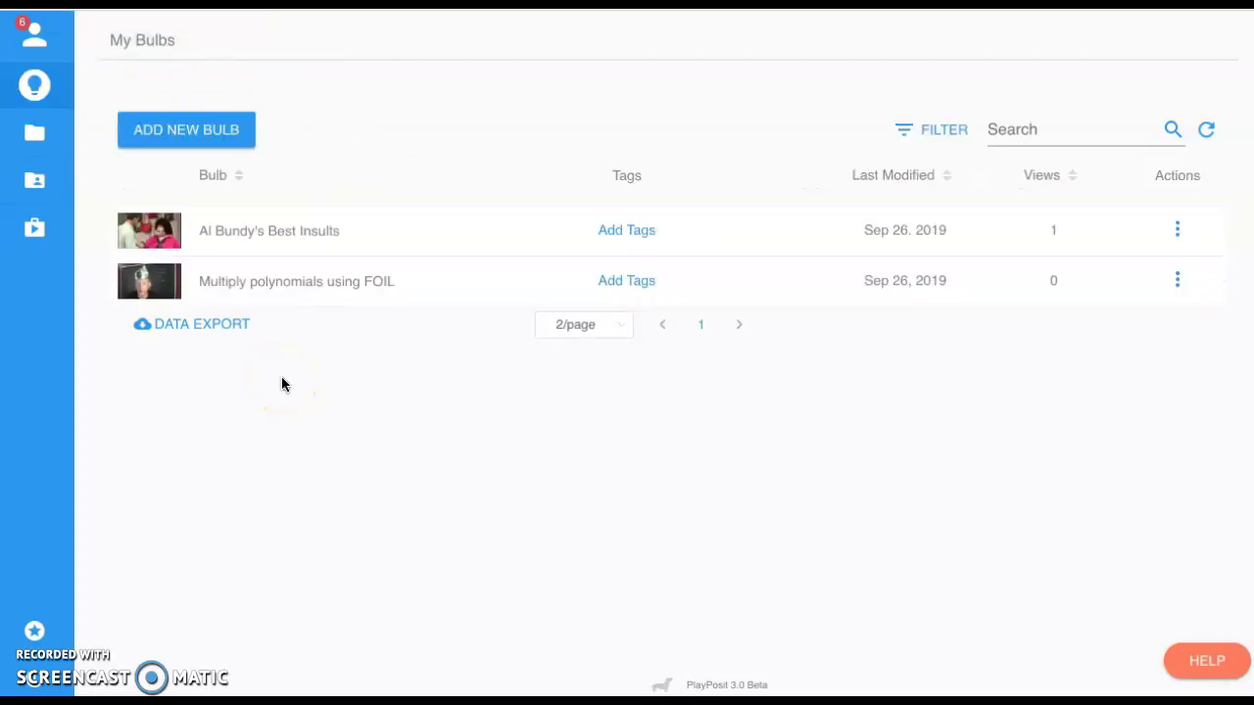